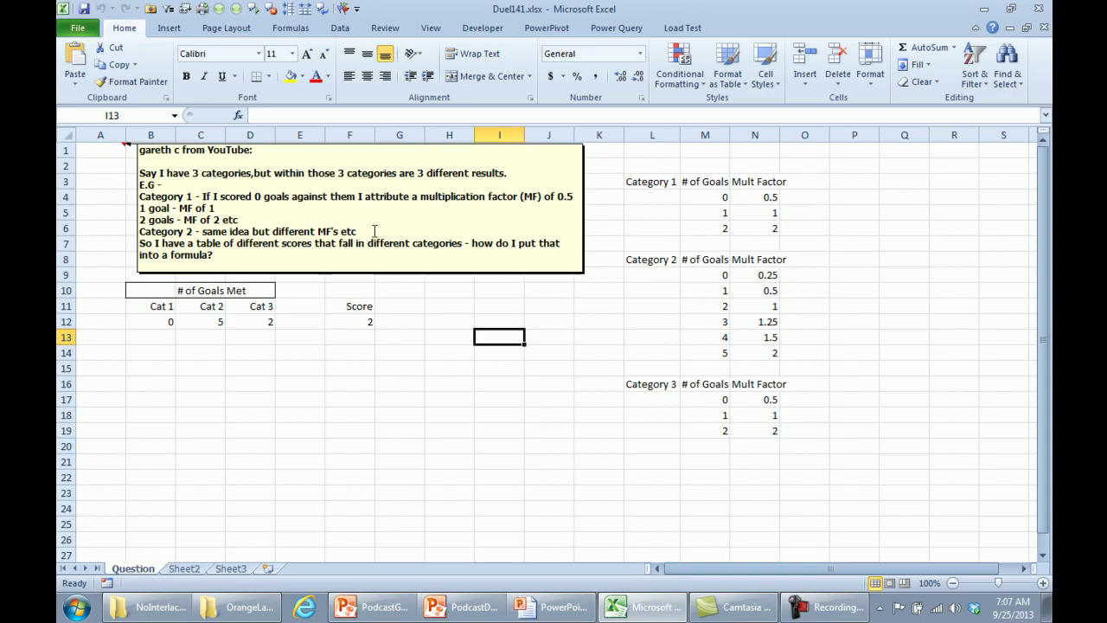
- Examine the goal counts and multiplication factors in the Category 1 table, M4:N6
left_click_drag(711, 204, 718, 225)
left_click(714, 227)
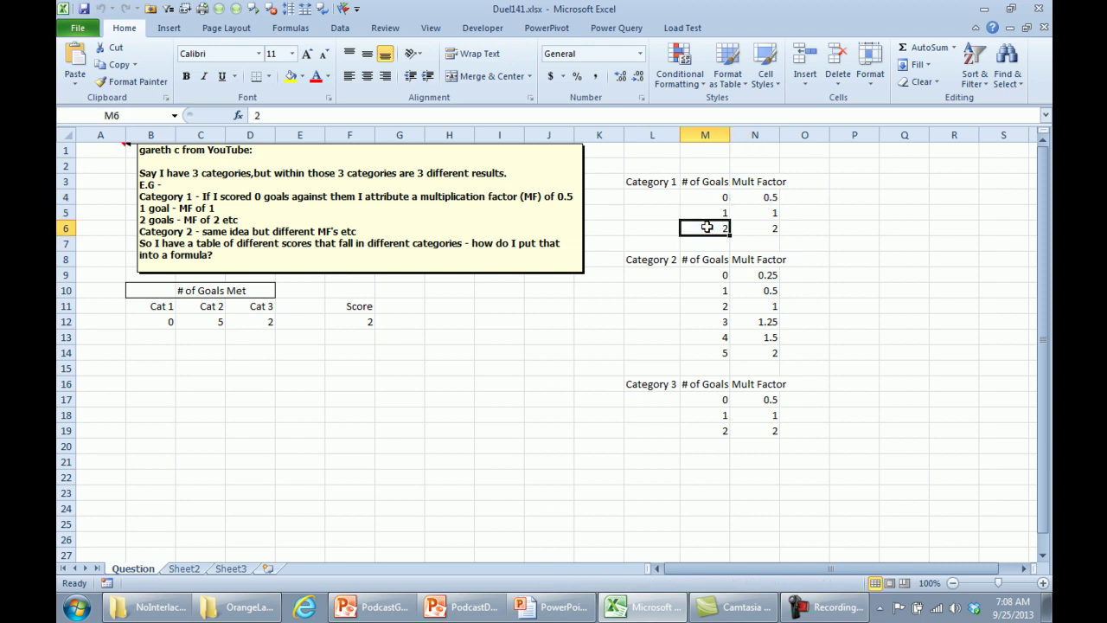
left_click(771, 227)
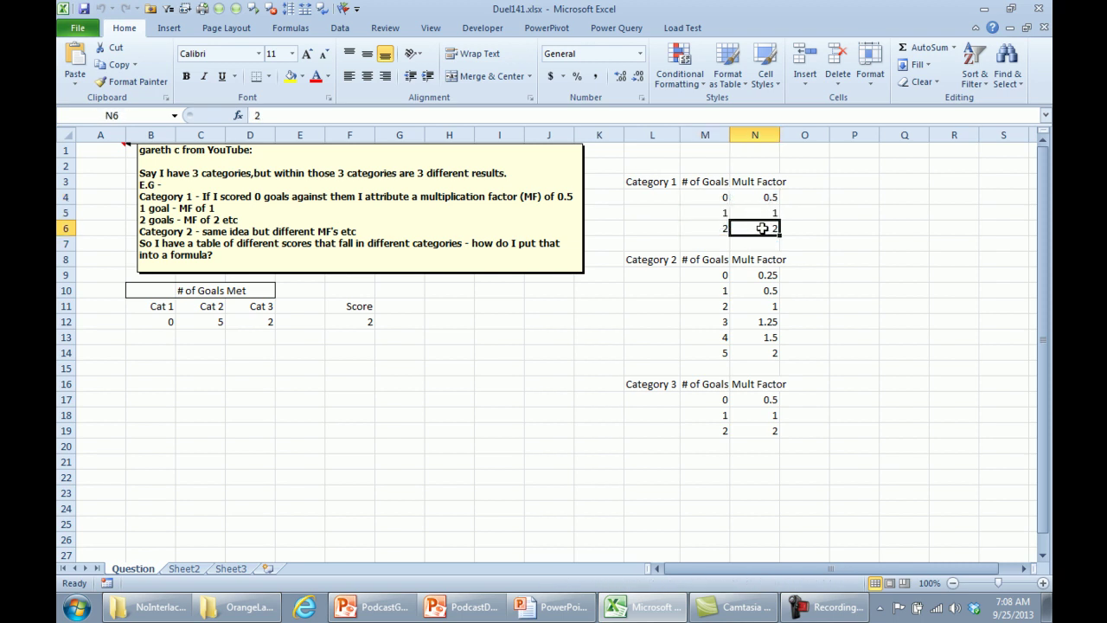
left_click(727, 213)
left_click(774, 212)
left_click(718, 198)
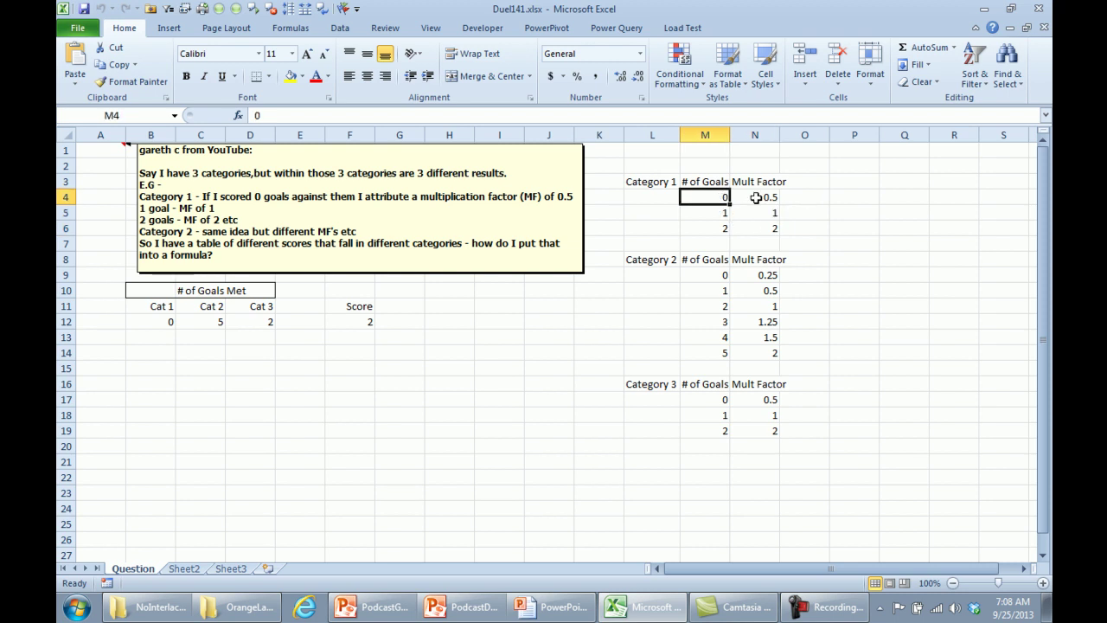
left_click(755, 198)
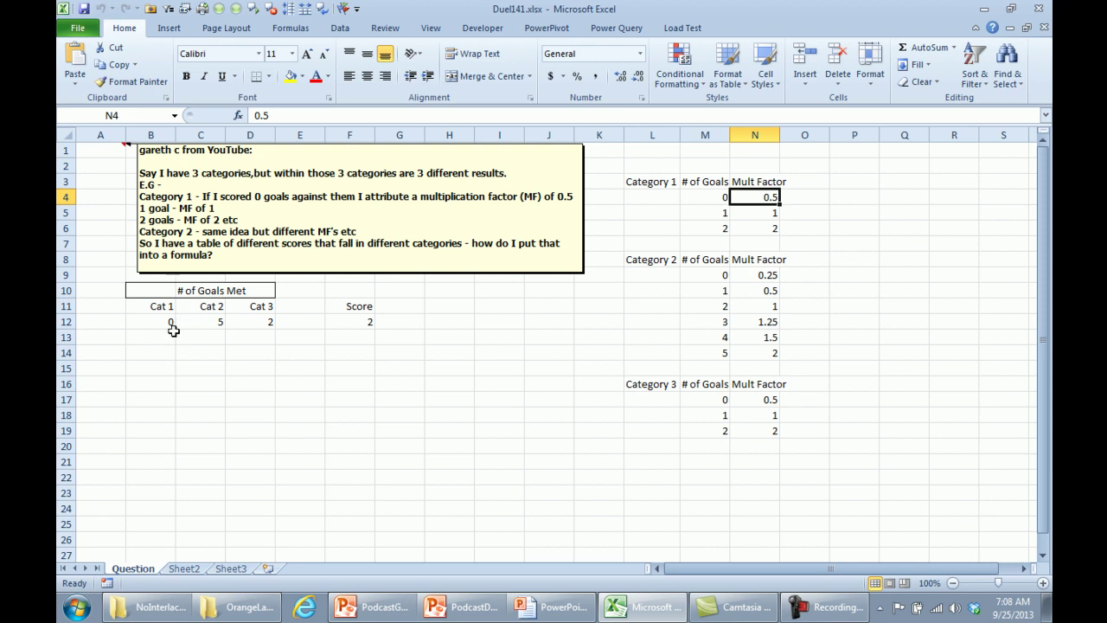
- Enter three people's first names in A12:A14 as row labels for the # of Goals Met table
left_click(116, 319)
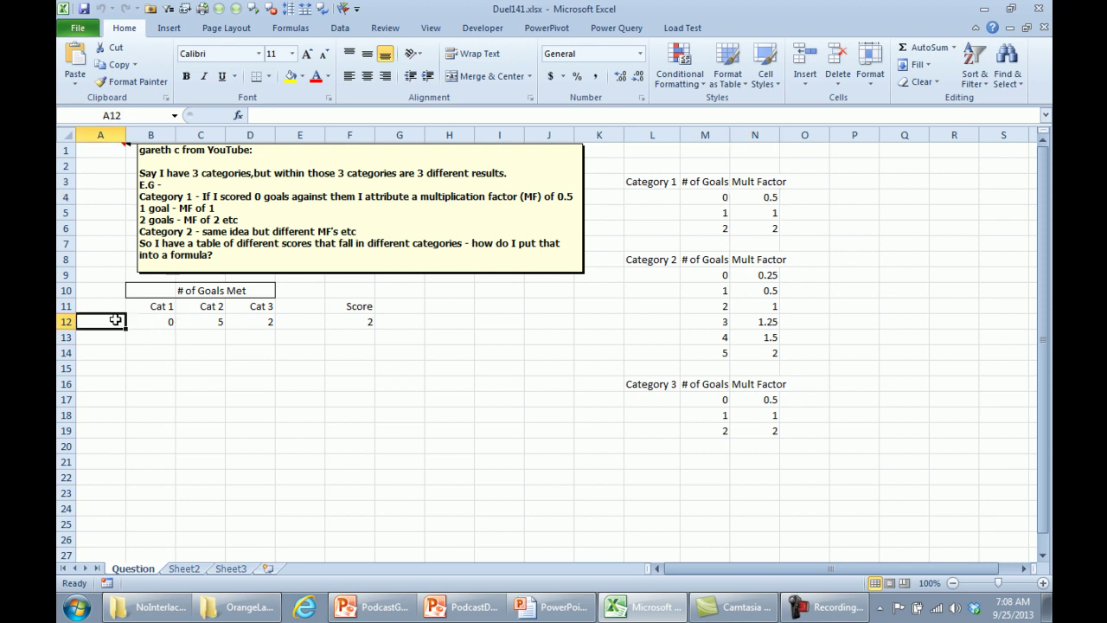
type("Andy")
key("Return")
type("Bil")
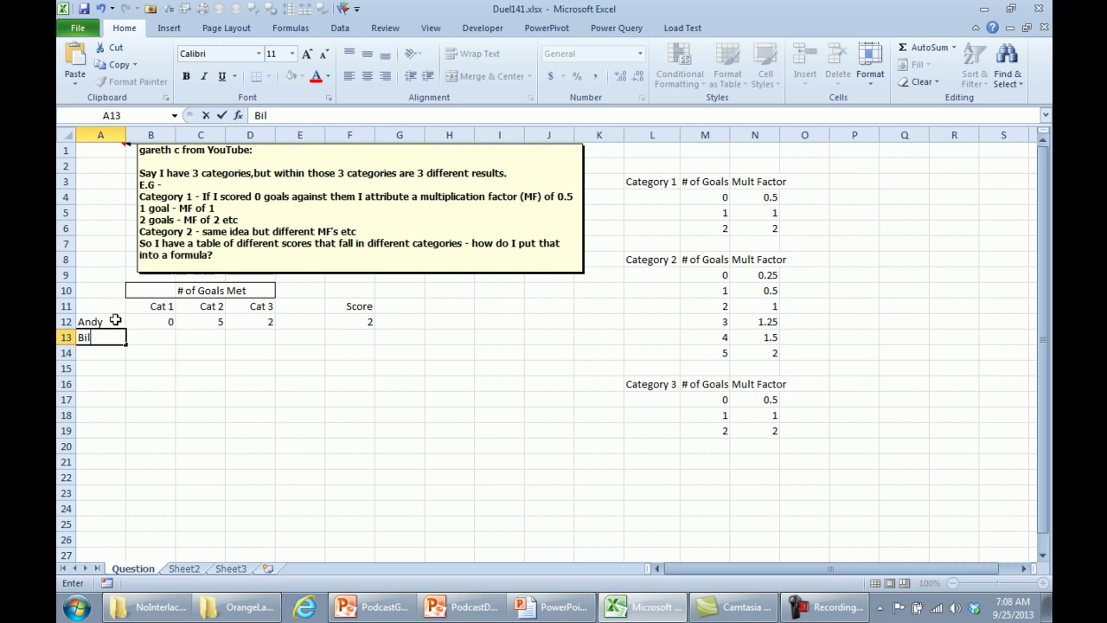
type("l")
key("Return")
type("C")
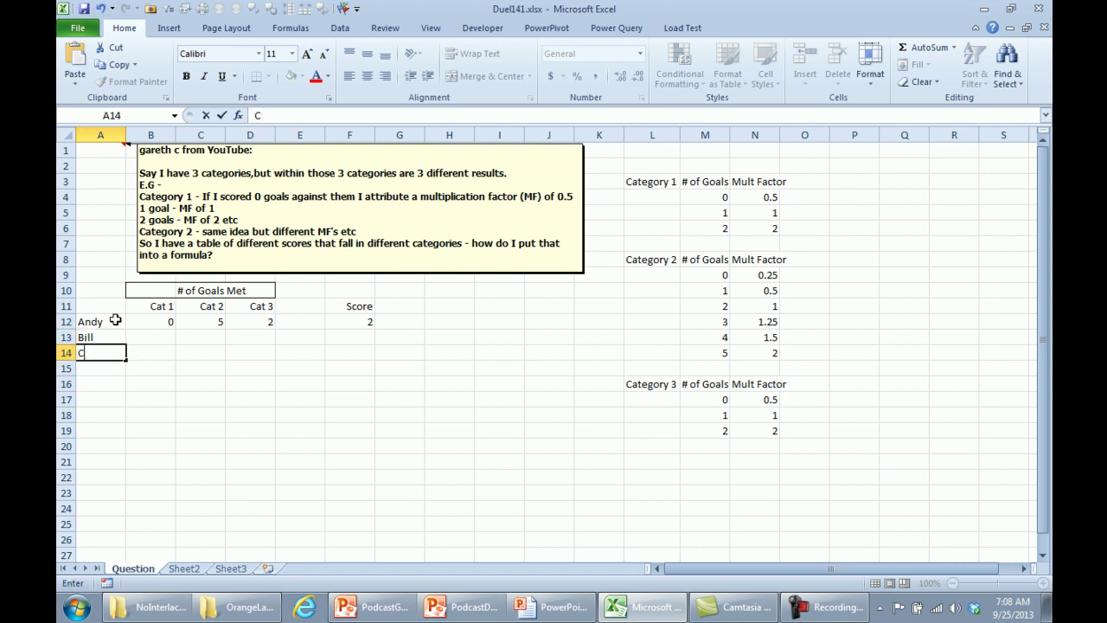
type("laire")
key("Tab")
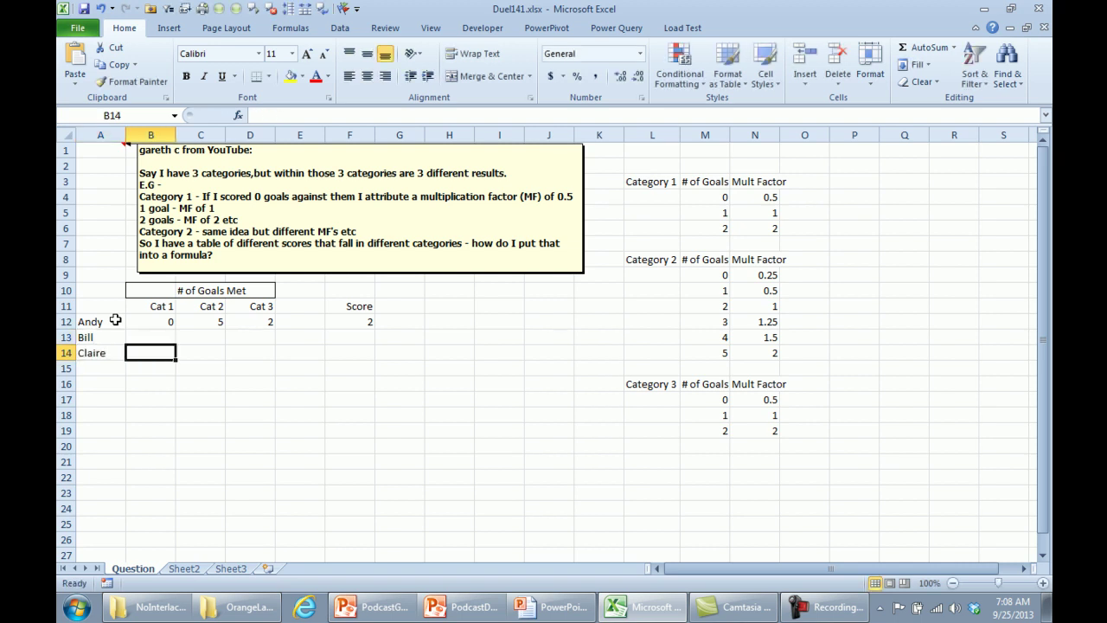
- Enter 1 goal for each of the three categories in B13:D13
key("Up")
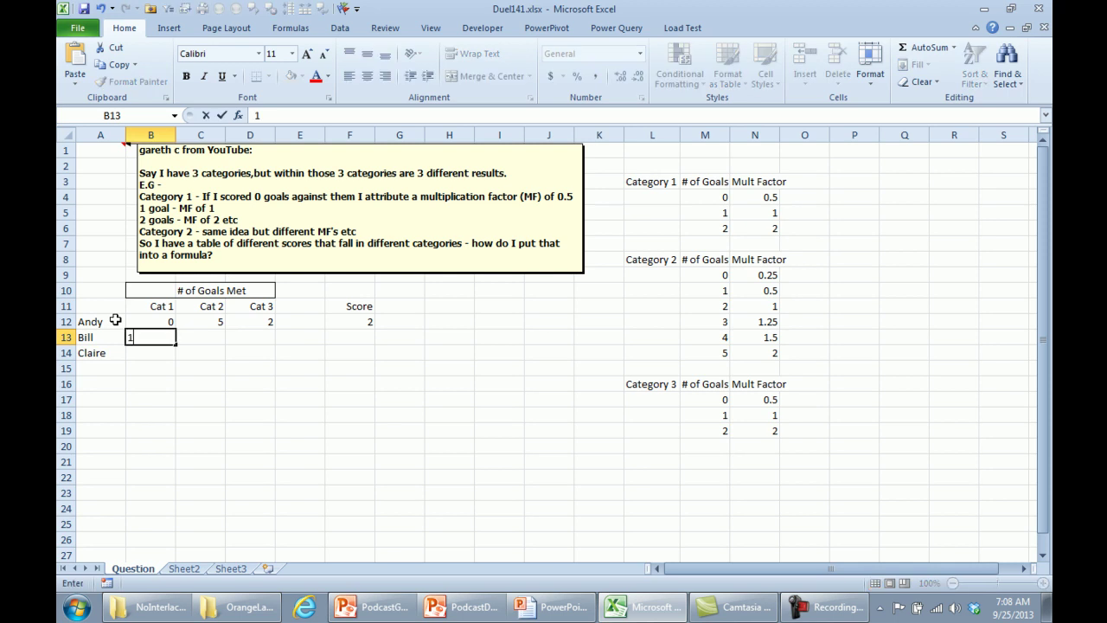
type("1")
key("Tab")
type("1")
key("Tab")
type("1")
key("Return")
- Enter 2 goals for each of the three categories in B14:D14
type("2")
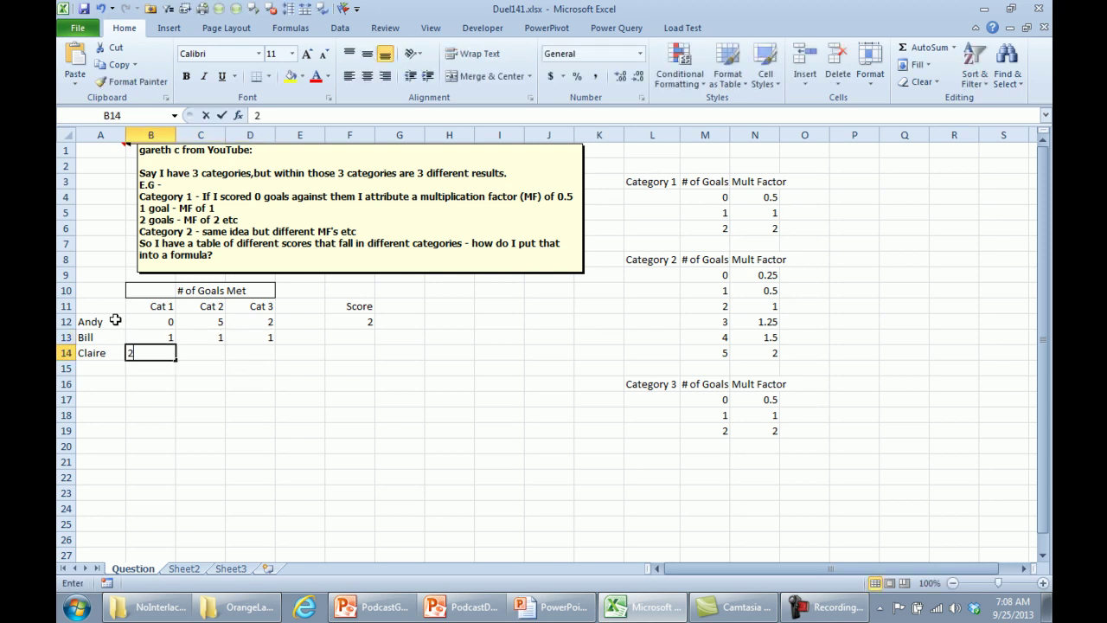
key("Tab")
type("2")
key("Tab")
type("2")
key("Up")
key("Up")
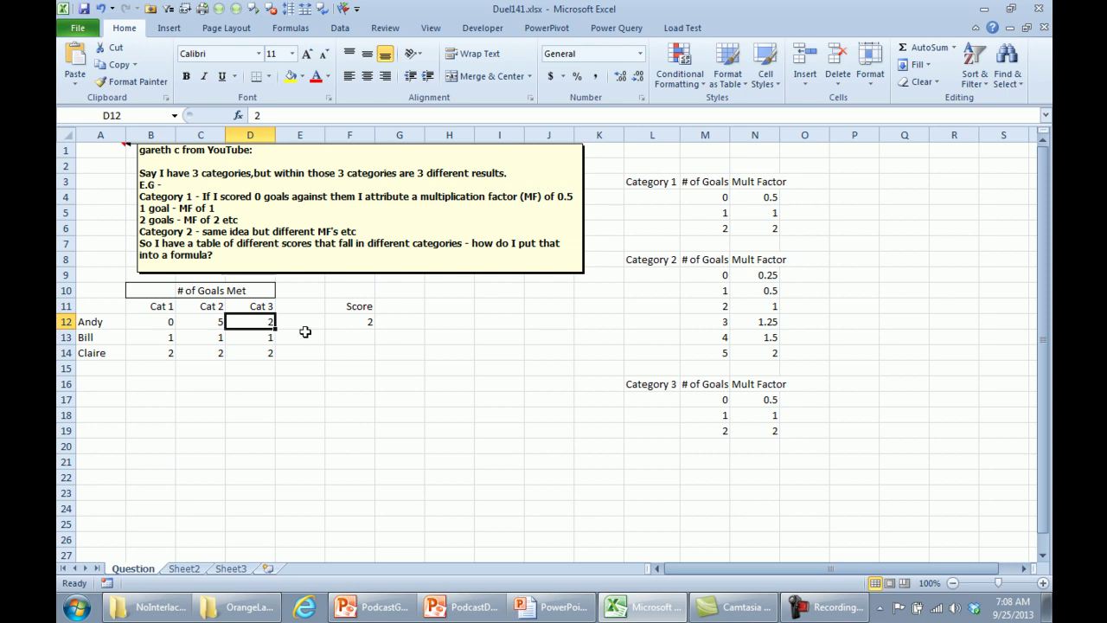
- Review the VLOOKUP product formula in F12 and copy it to F13 and F14
left_click(342, 326)
key("F2")
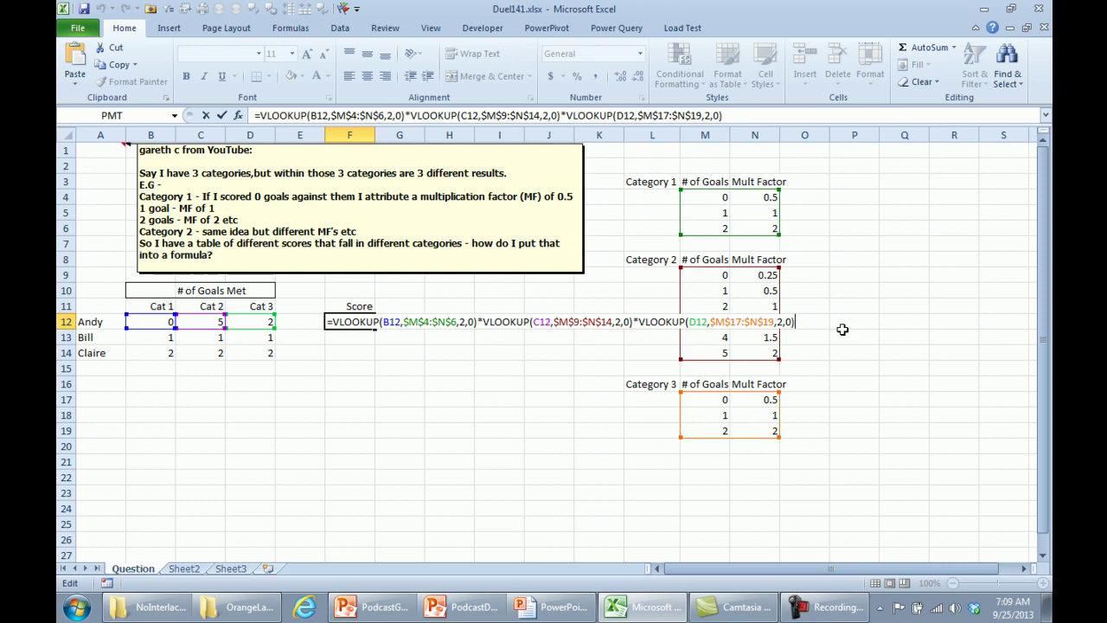
key("ctrl+Return")
key("ctrl+c")
key("Down")
key("ctrl+v")
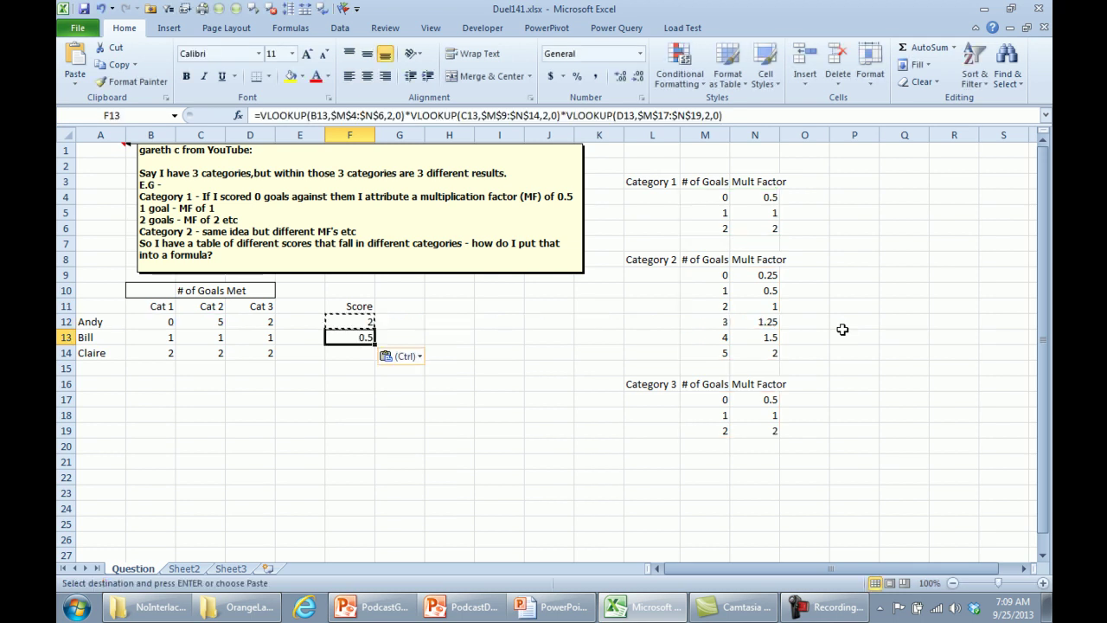
key("Down")
key("ctrl+v")
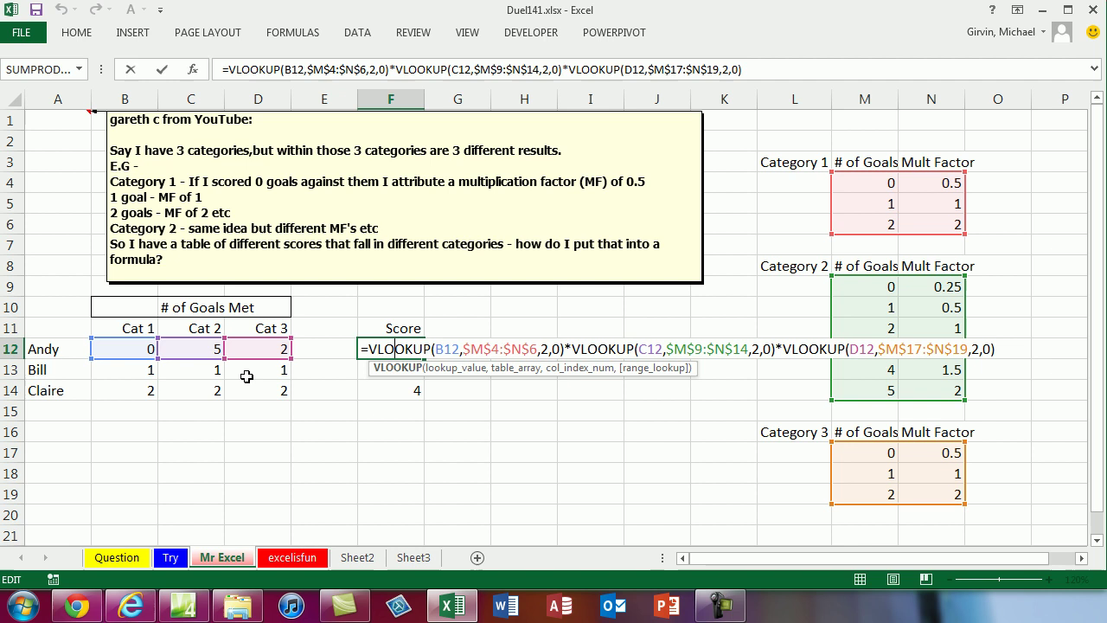
- Switch to the excelisfun sheet and look over the Category 1 and Category 2 lookup tables
key("ctrl+Return")
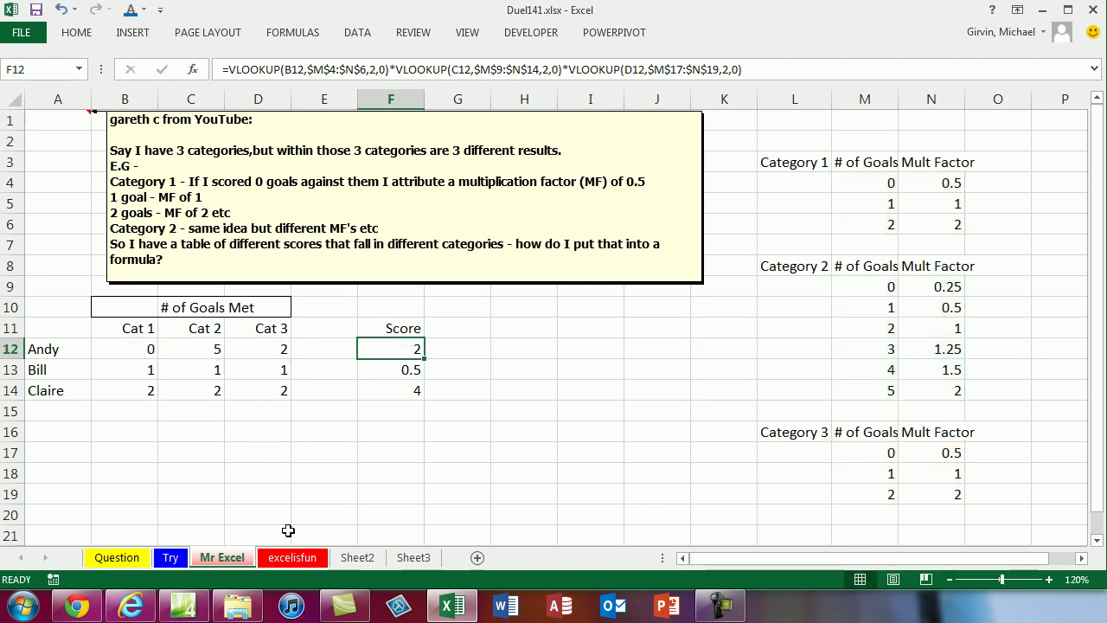
left_click(291, 557)
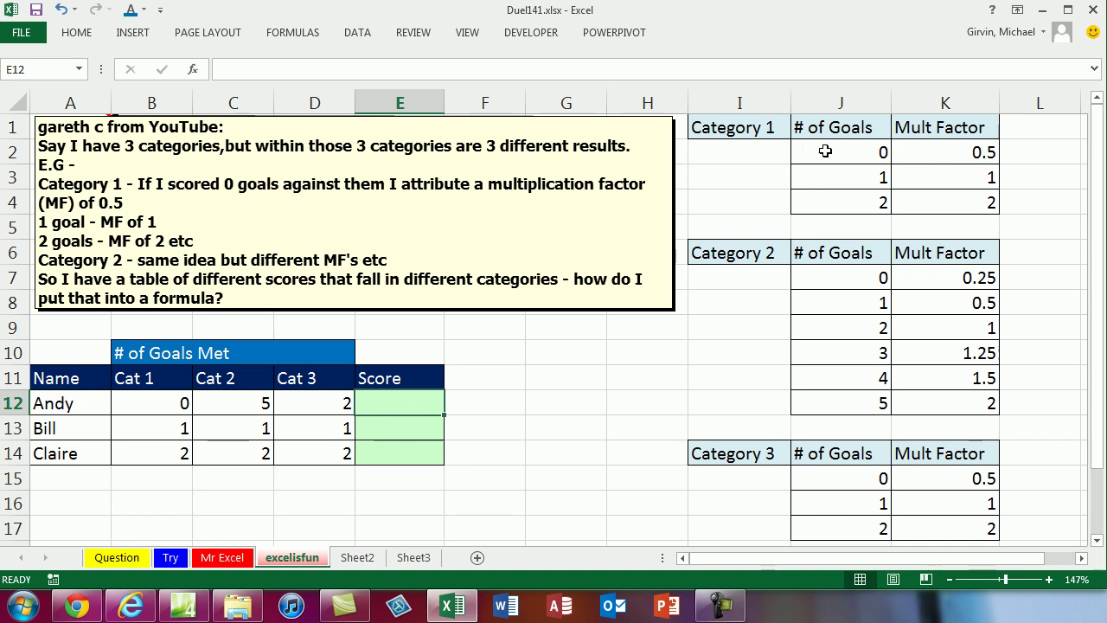
left_click(855, 152)
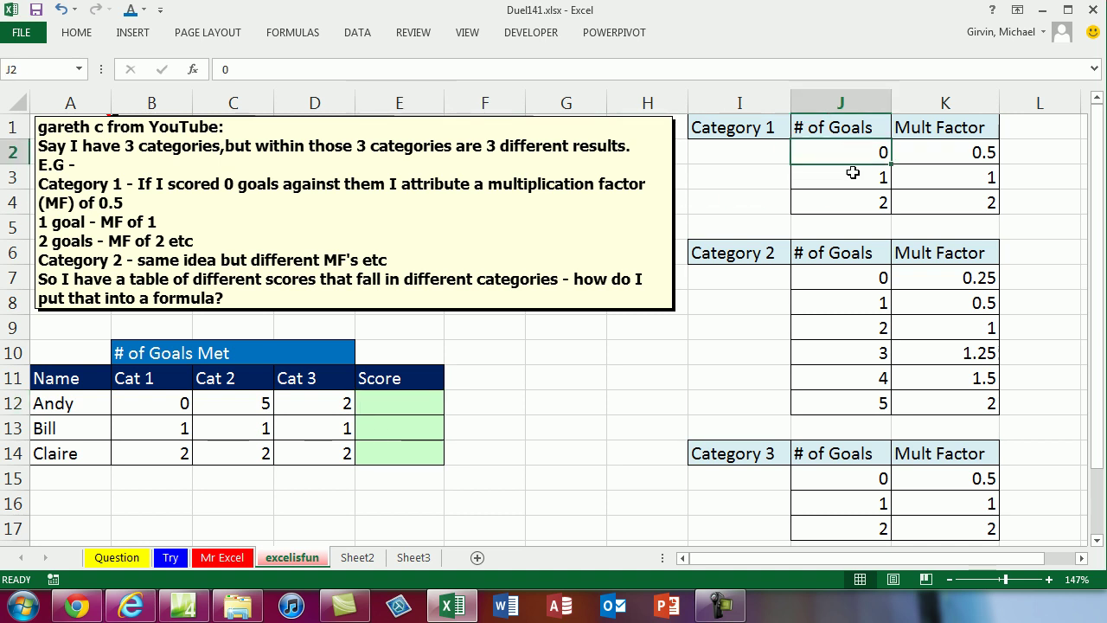
left_click_drag(839, 153, 919, 201)
left_click_drag(855, 287, 919, 404)
- Begin the Score formula in E12 with a LOOKUP of B12 in the absolute range $J$2:$K$4
left_click(416, 403)
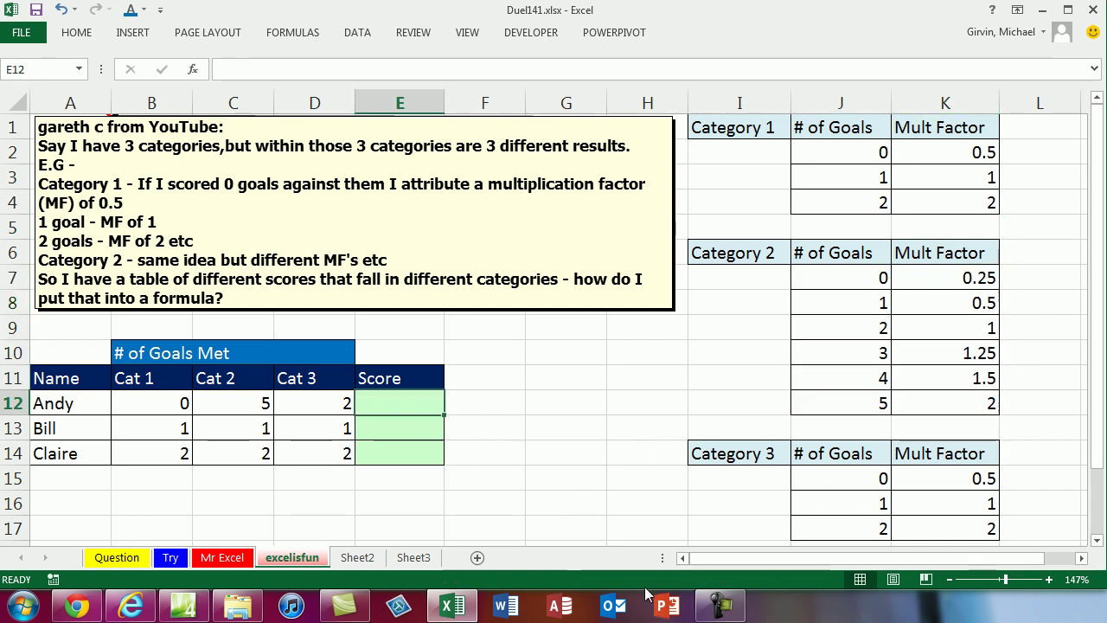
type("=loo")
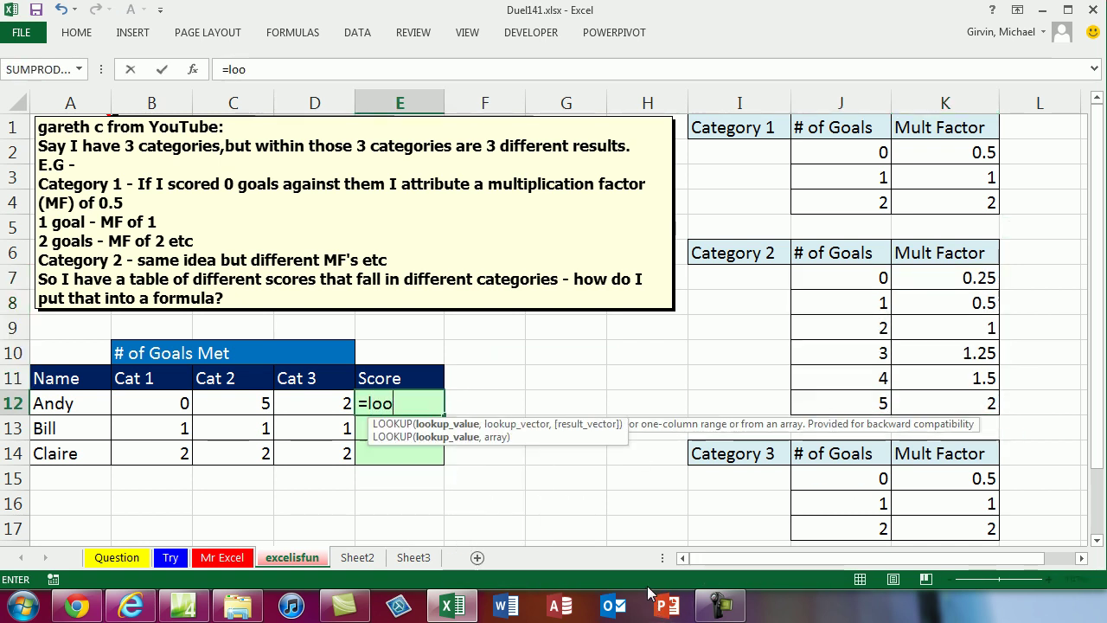
key("Tab")
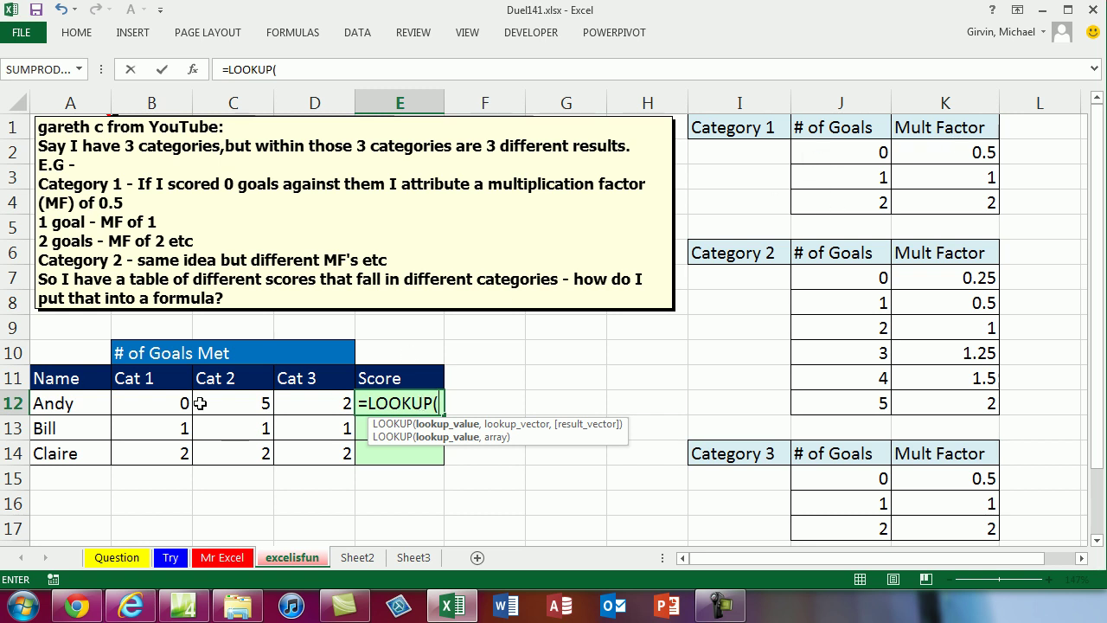
left_click(137, 403)
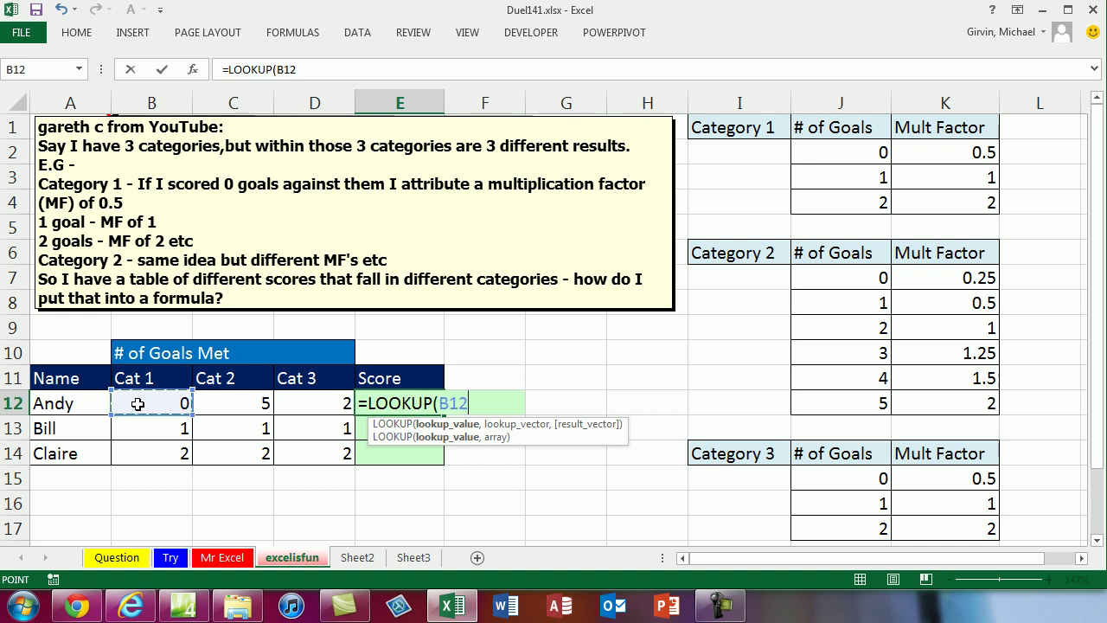
type(",")
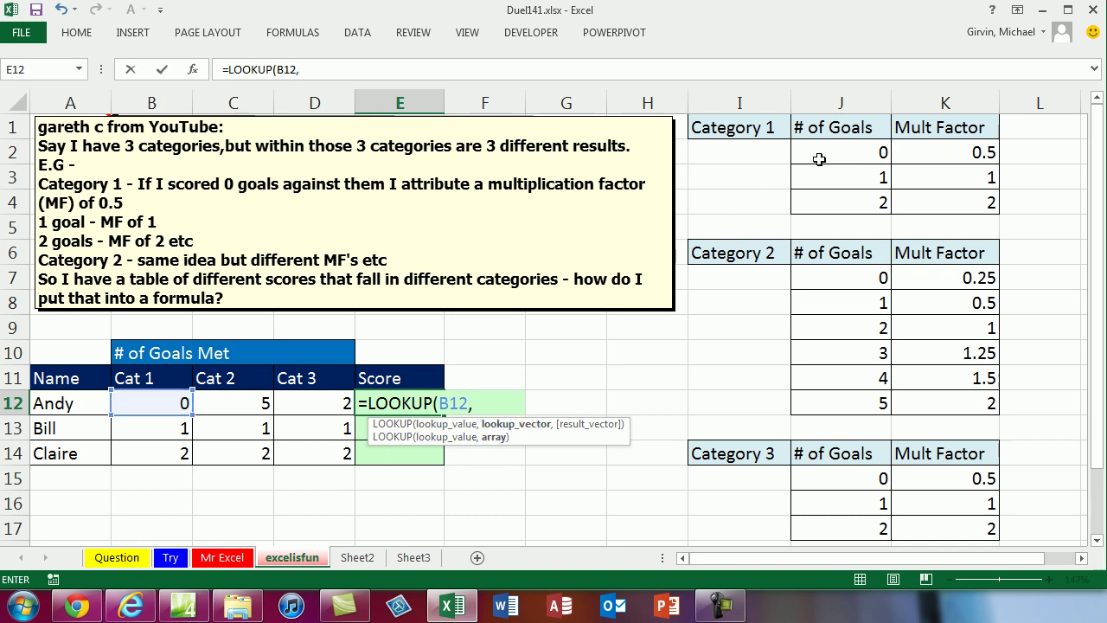
left_click_drag(817, 156, 930, 206)
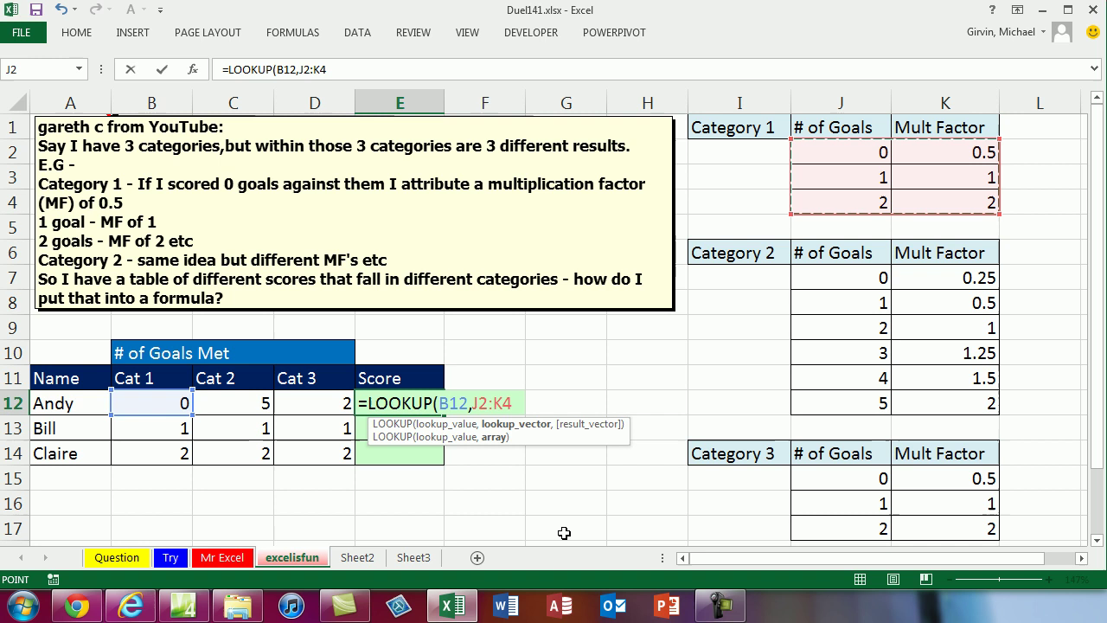
key("F4")
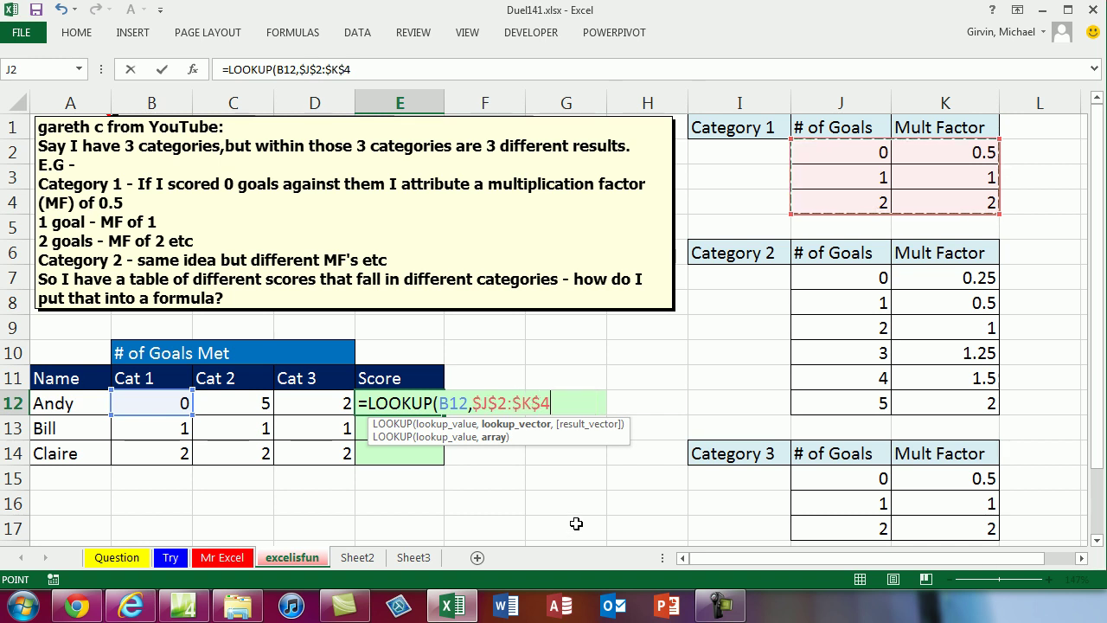
- Multiply the E12 formula by a second LOOKUP of C12 in the absolute range $J$7:$K$12
type(")*lo")
type("o")
key("Tab")
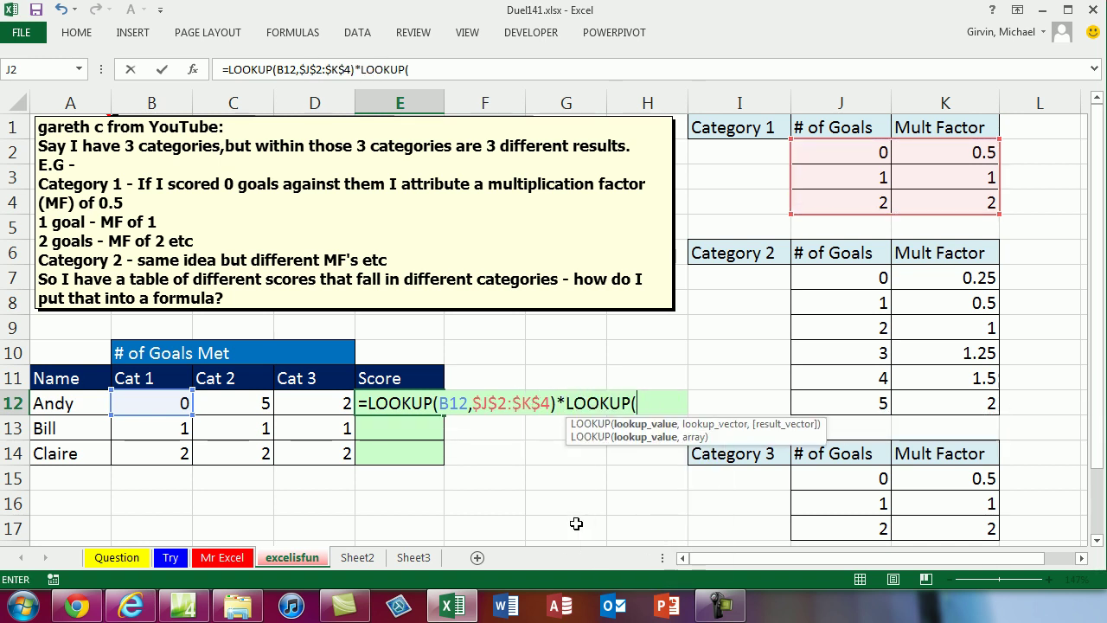
left_click(249, 403)
type(",")
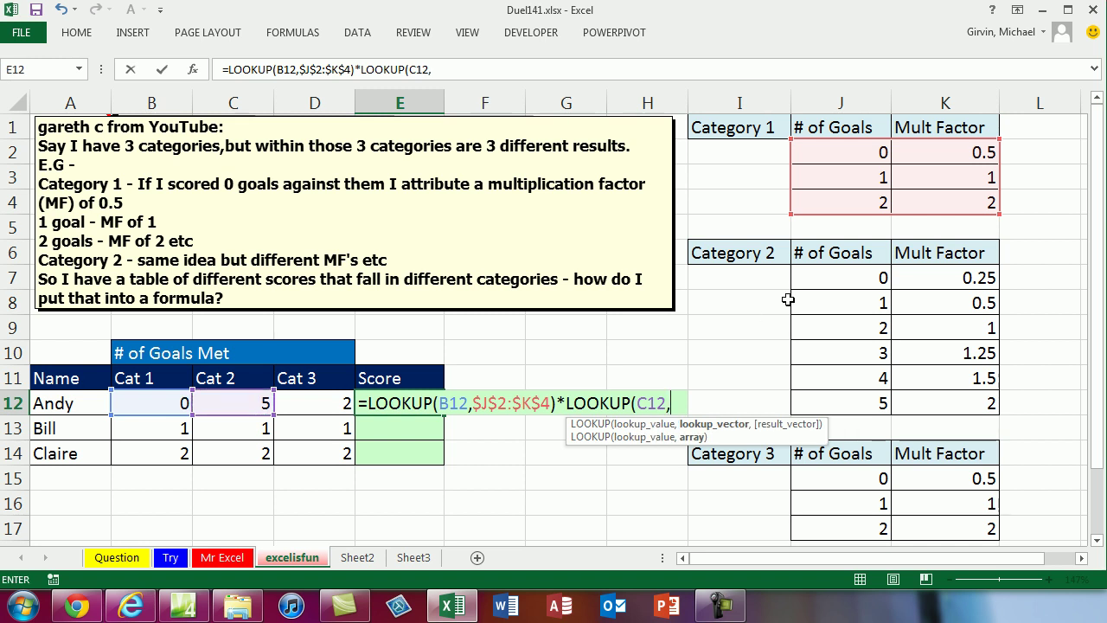
left_click_drag(845, 276, 943, 403)
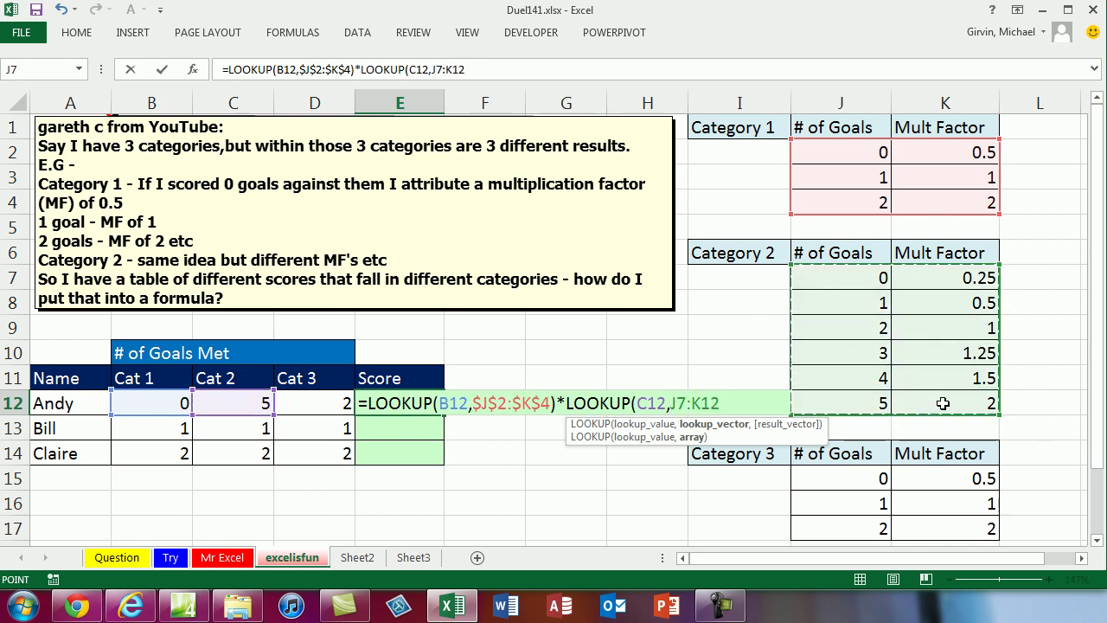
key("F4")
type(")")
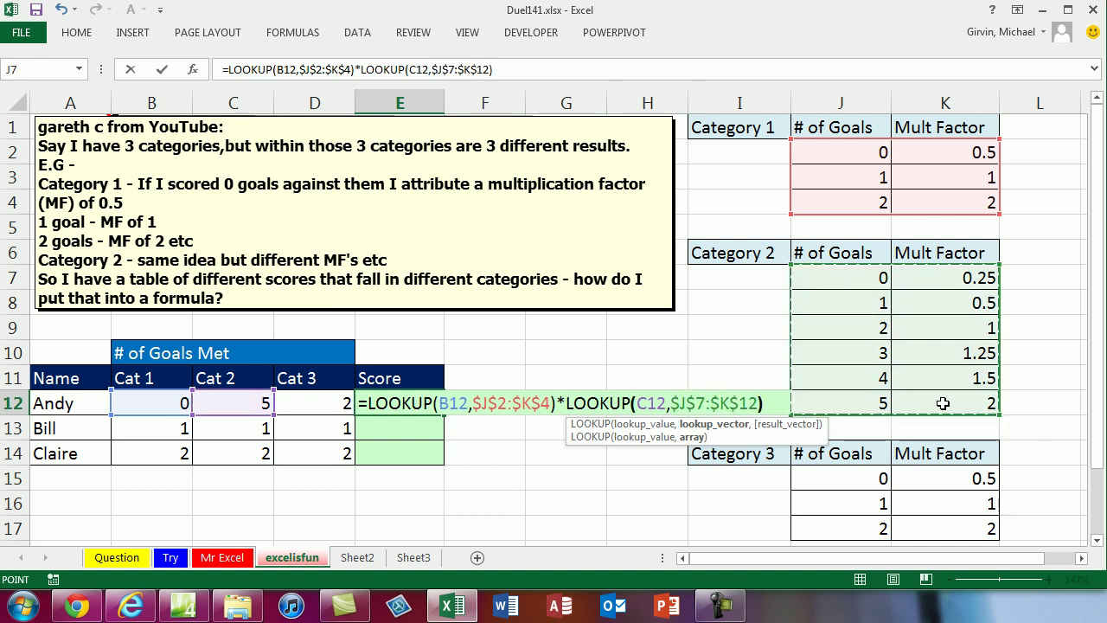
- Multiply by a third LOOKUP of D12 in the absolute range $J$15:$K$17 and enter the finished formula in E12
type("*")
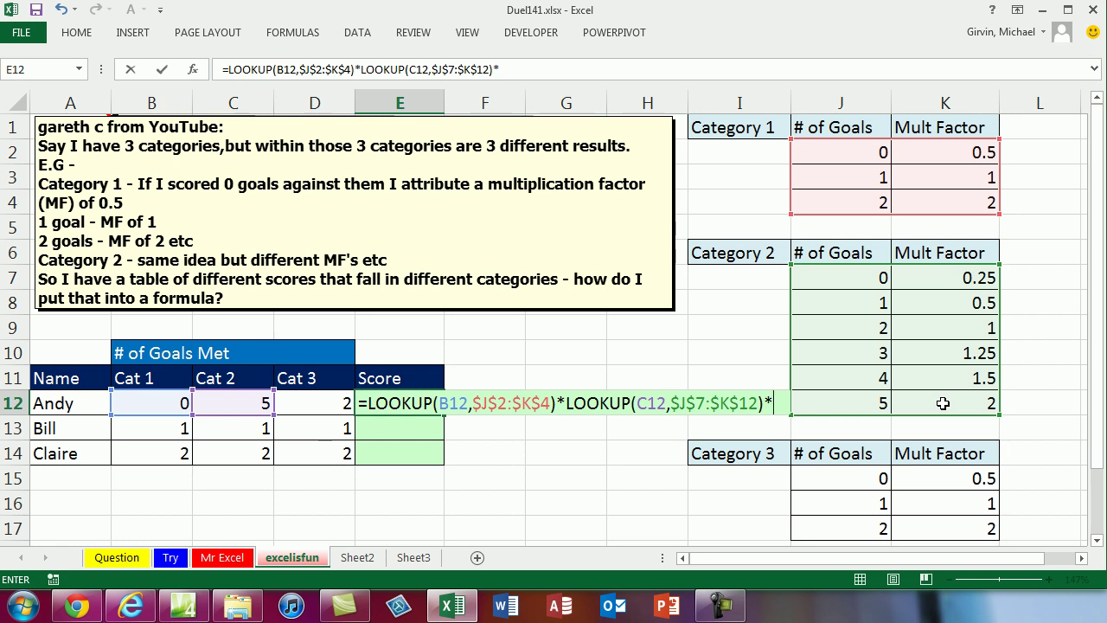
type("loo")
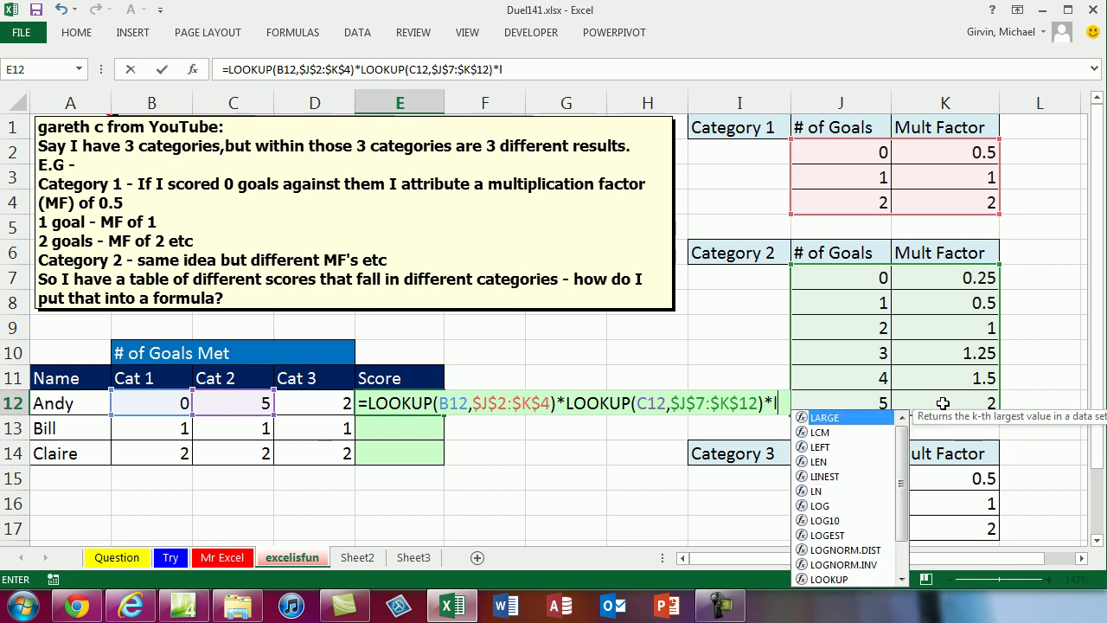
key("Tab")
left_click(322, 405)
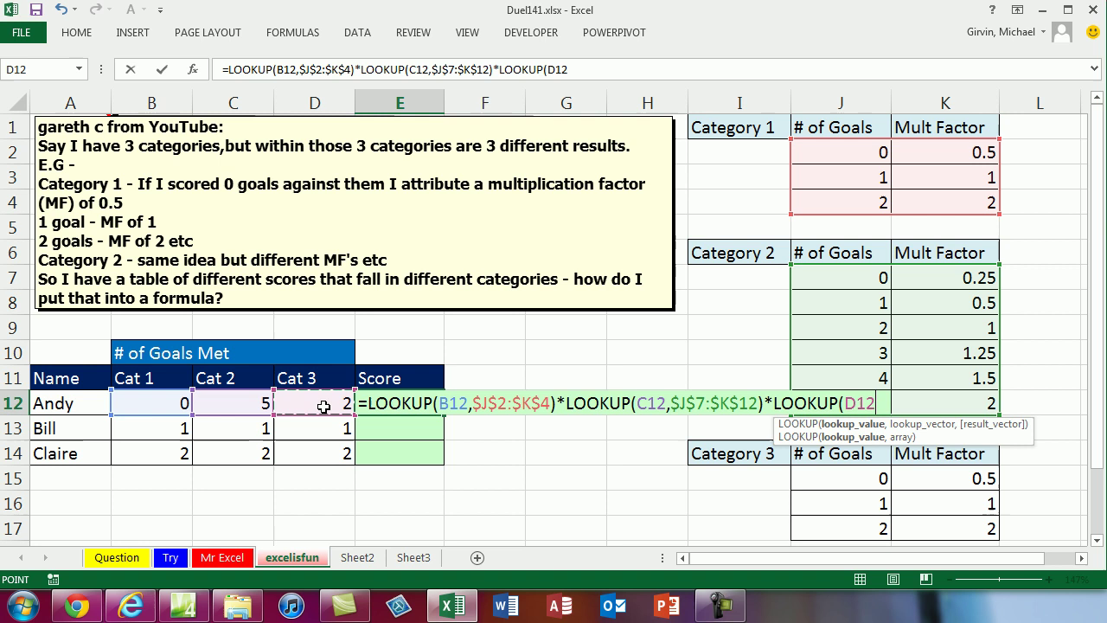
type(",")
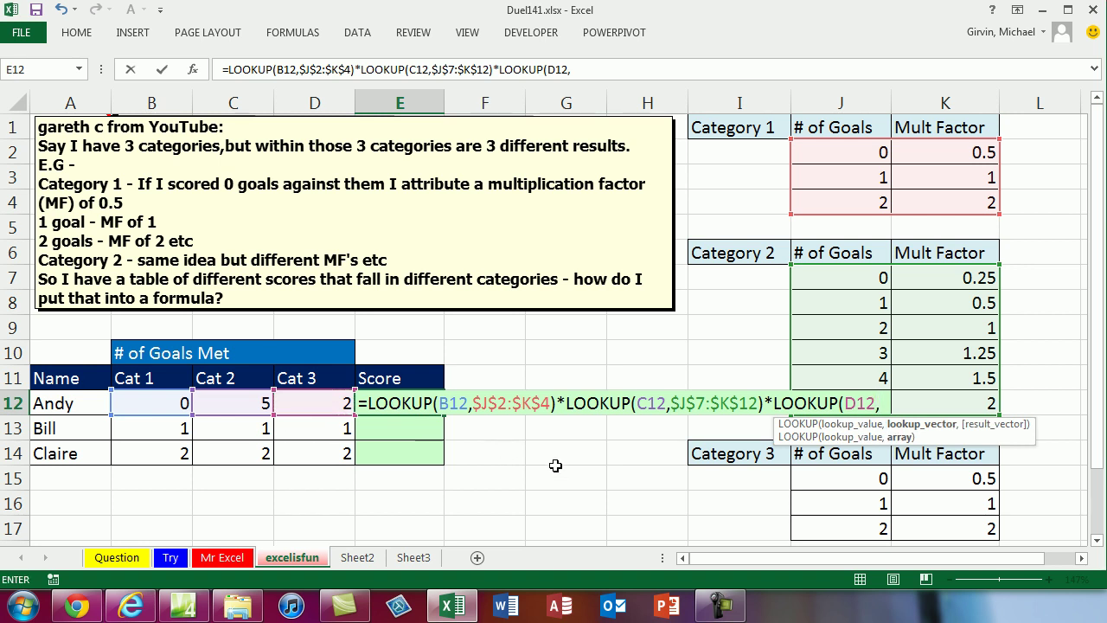
left_click_drag(946, 529, 859, 479)
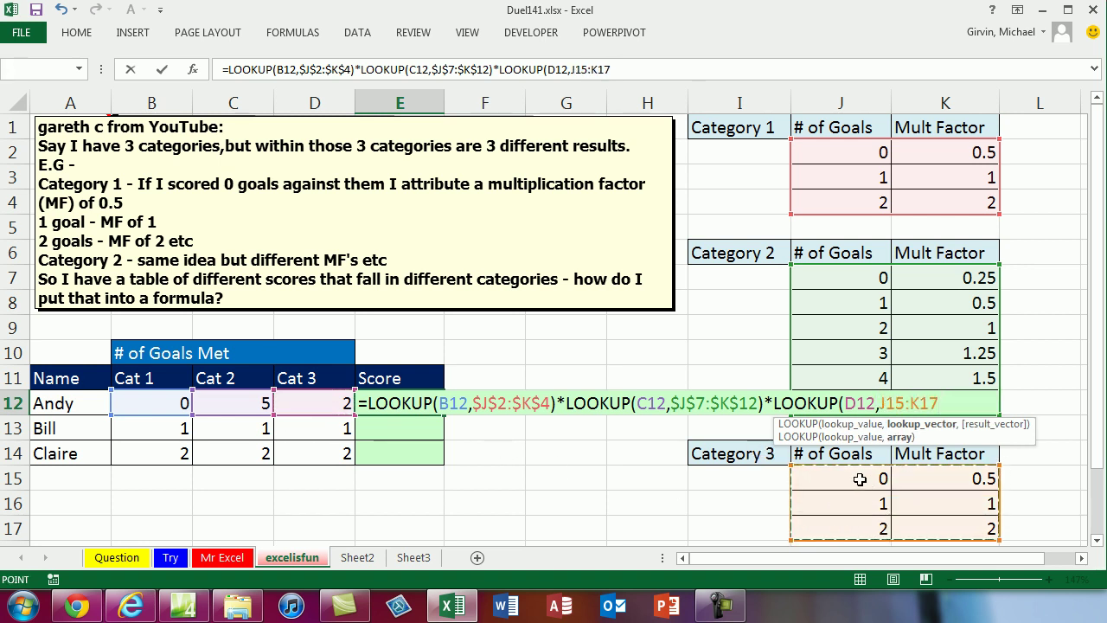
key("F4")
type(")")
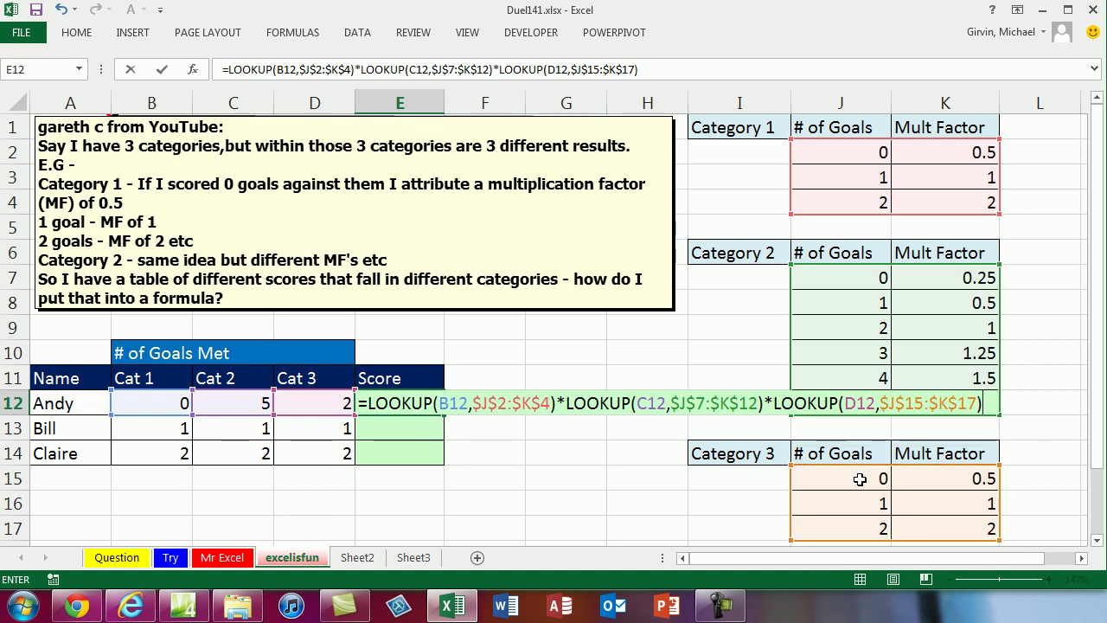
key("ctrl+Return")
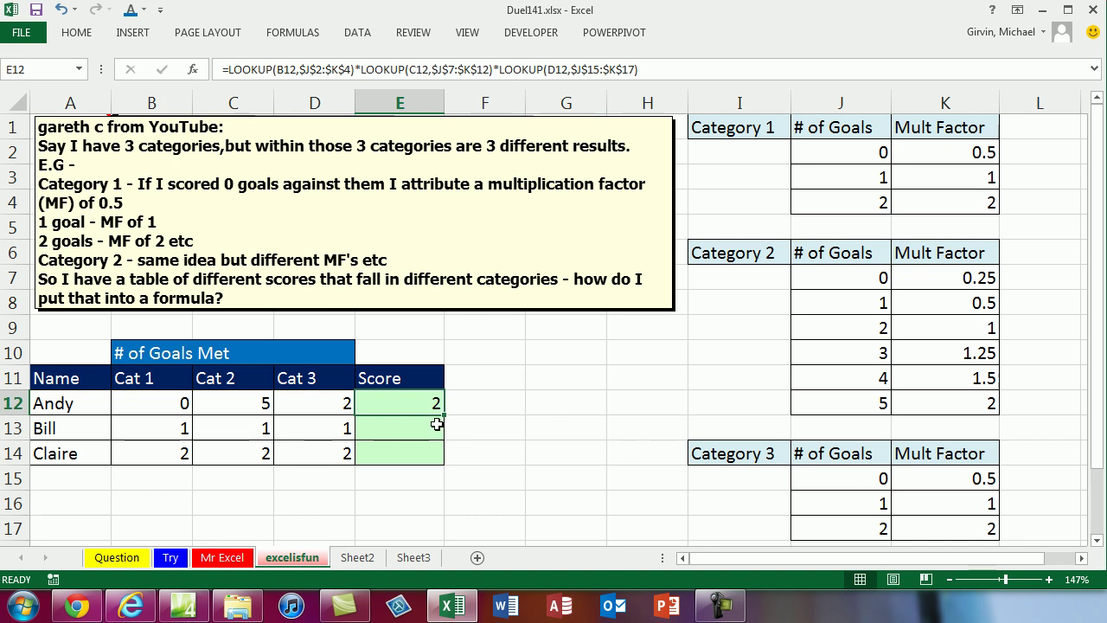
- Fill the E12 Score formula down to E14 and check the cell references of the formula in E14
double_click(442, 415)
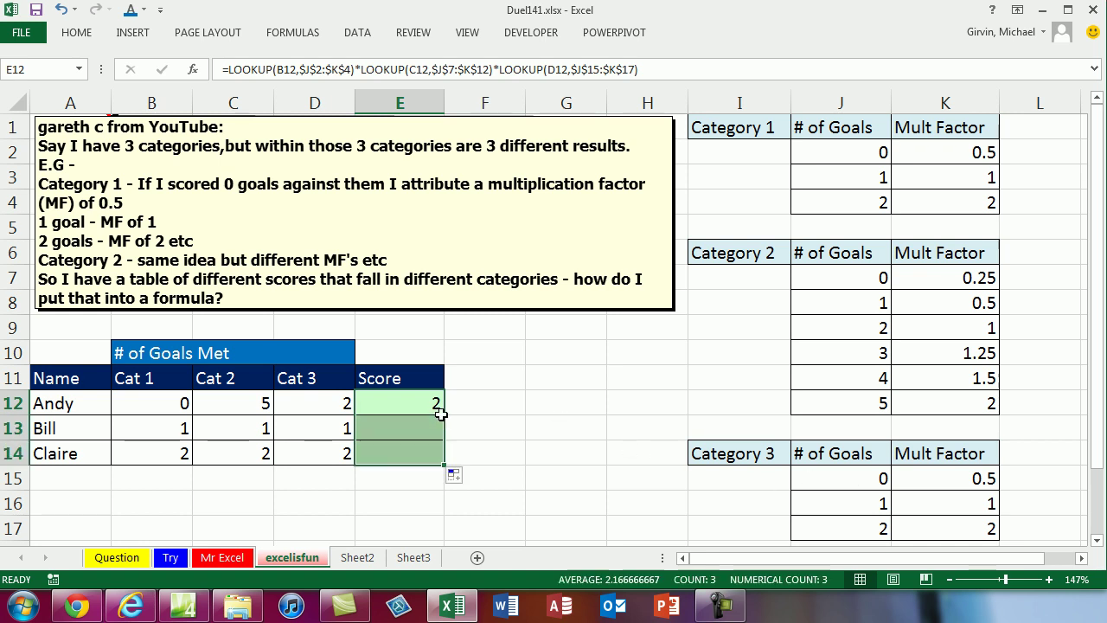
left_click(395, 459)
key("F2")
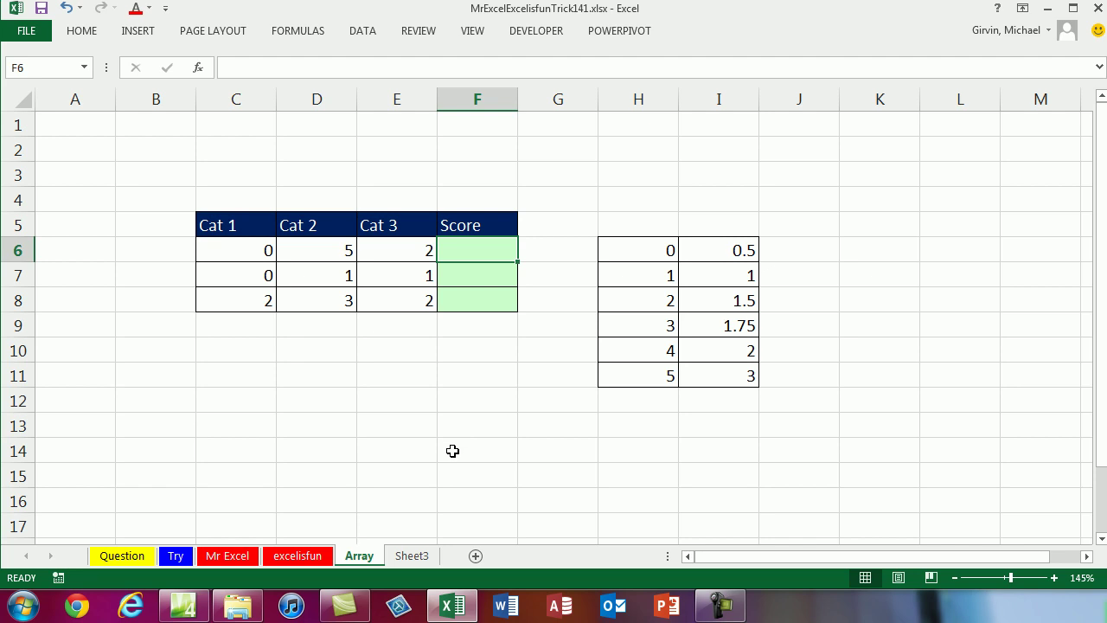
- On the Array sheet, build a LOOKUP formula in F6 that looks up C6:E6 in the absolute range $H$6:$I$11
type("=loo")
key("Tab")
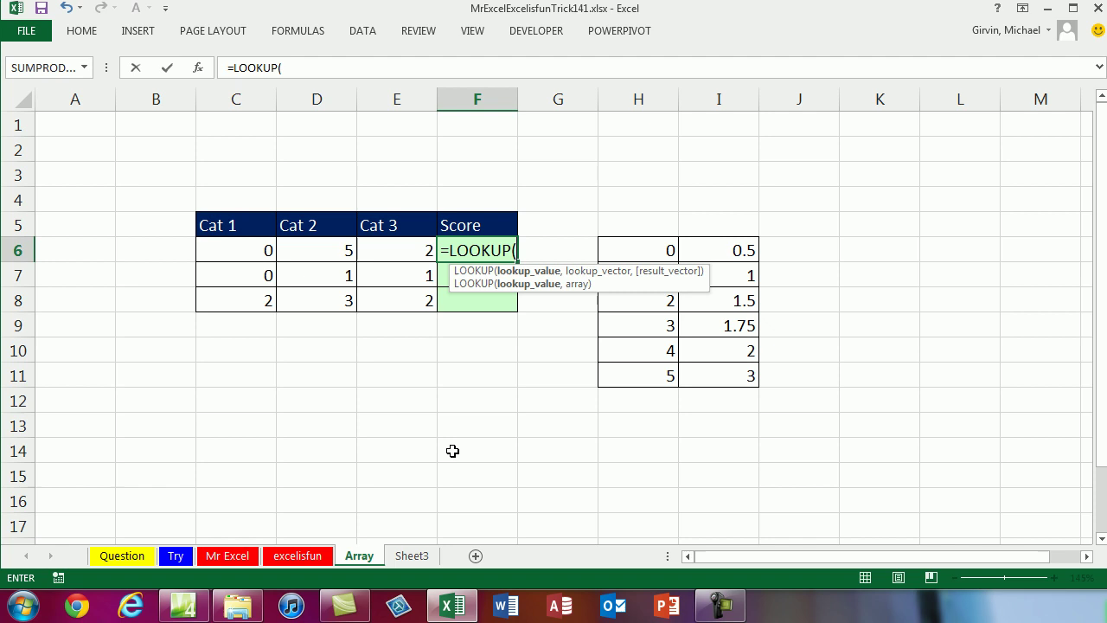
left_click(239, 249)
left_click_drag(239, 249, 371, 254)
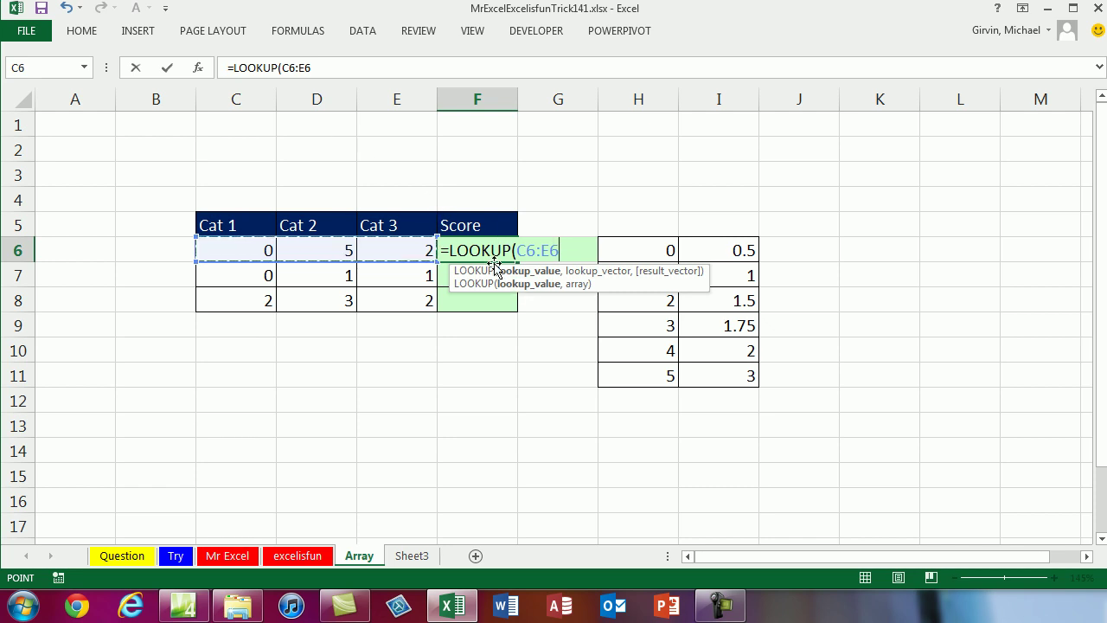
type(",")
left_click_drag(662, 258, 718, 372)
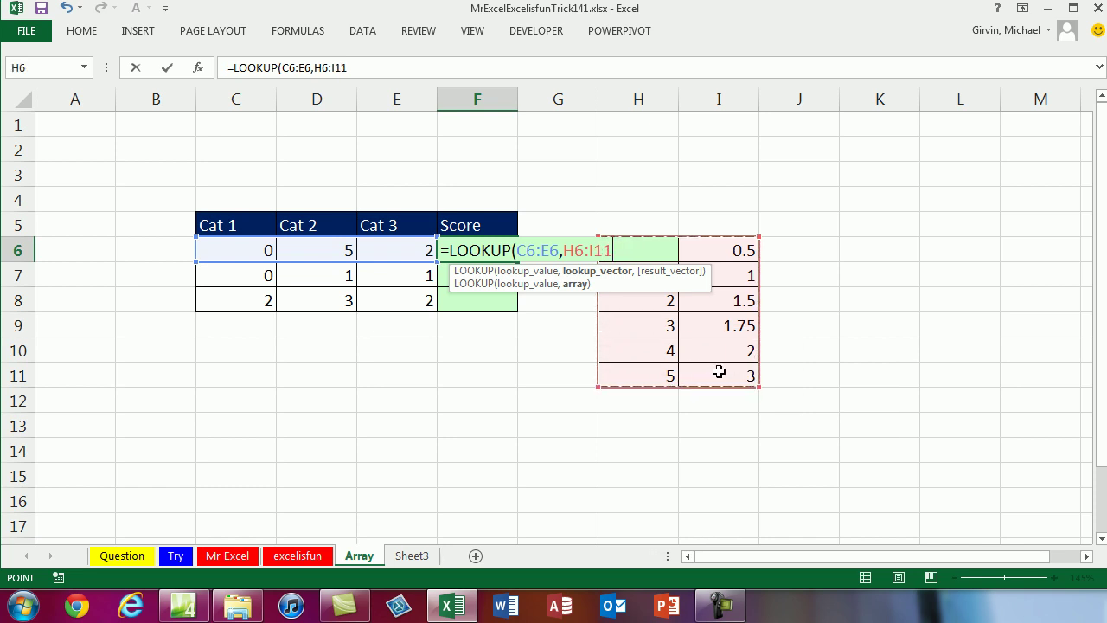
key("F4")
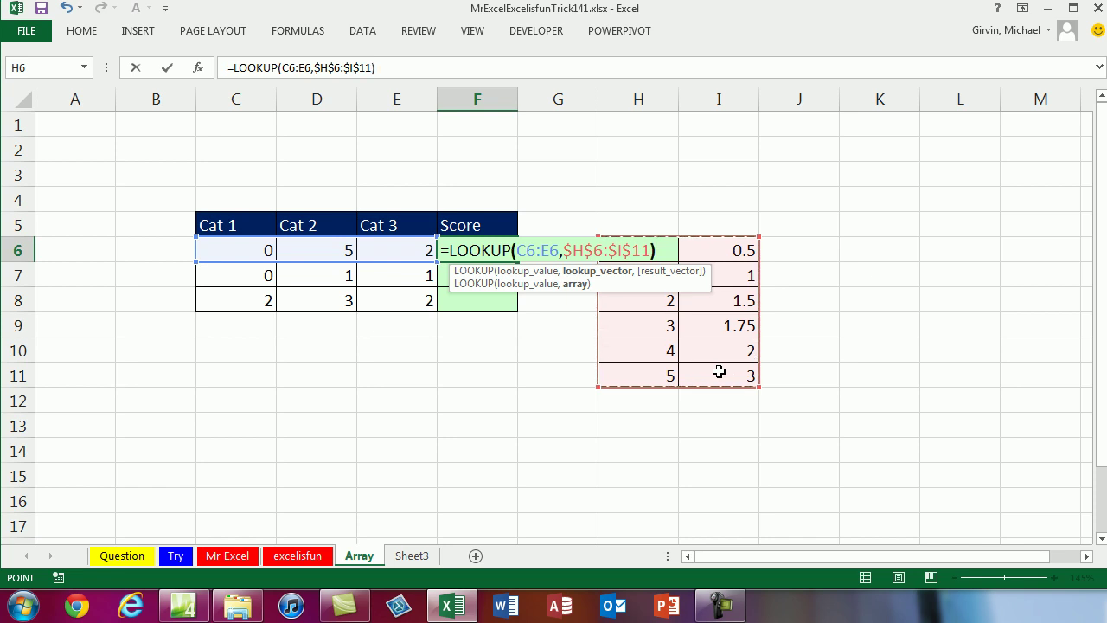
type(")")
- Evaluate the LOOKUP expression in F6 in place to examine its result array, and restore the formula
left_click_drag(654, 251, 252, 254)
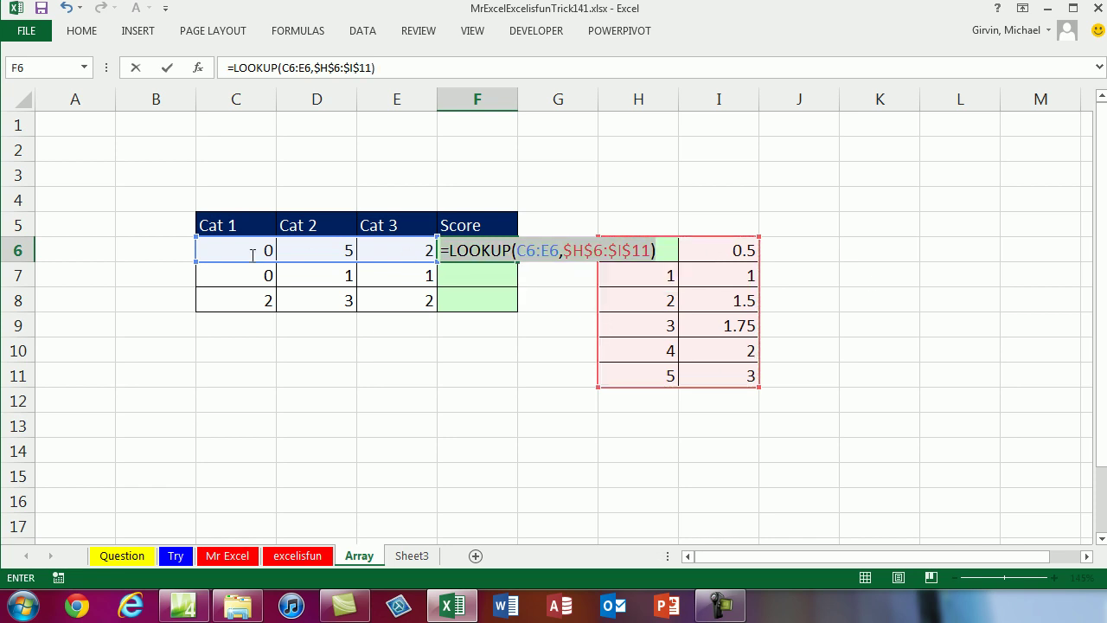
key("F9")
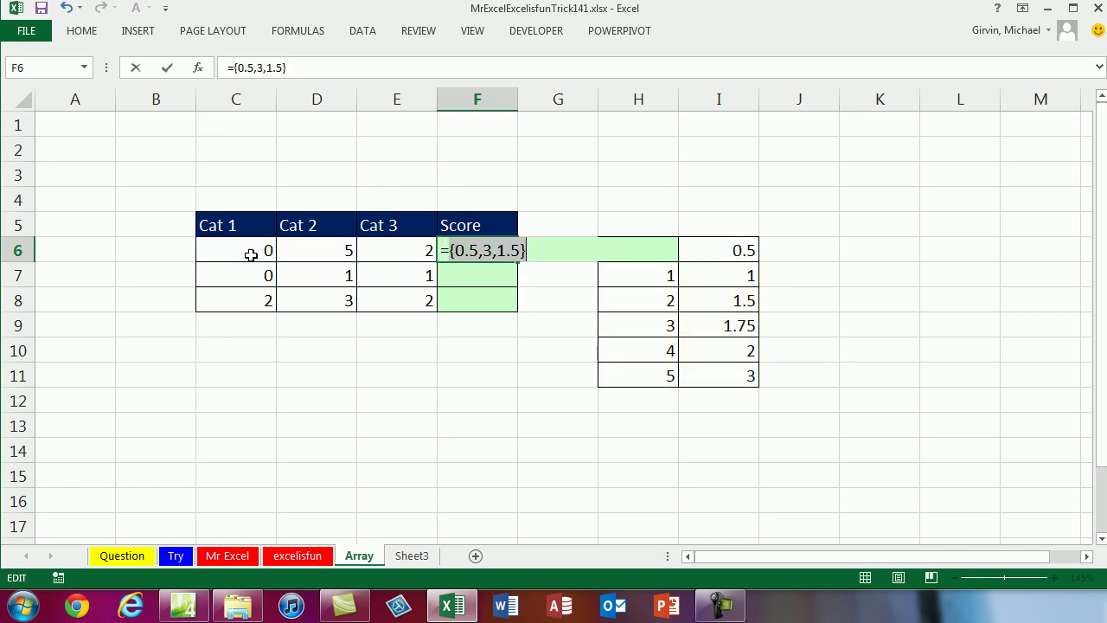
key("ctrl+z")
- Wrap the LOOKUP in F6 in PRODUCT, enter it as an array formula and fill it down to F8
left_click(450, 251)
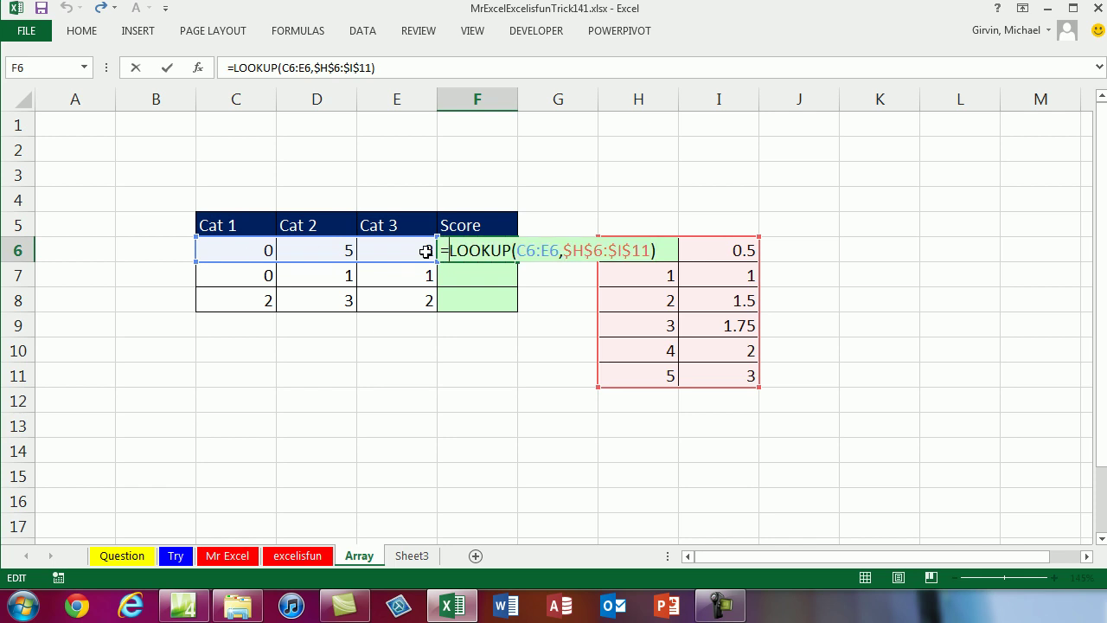
type("pro")
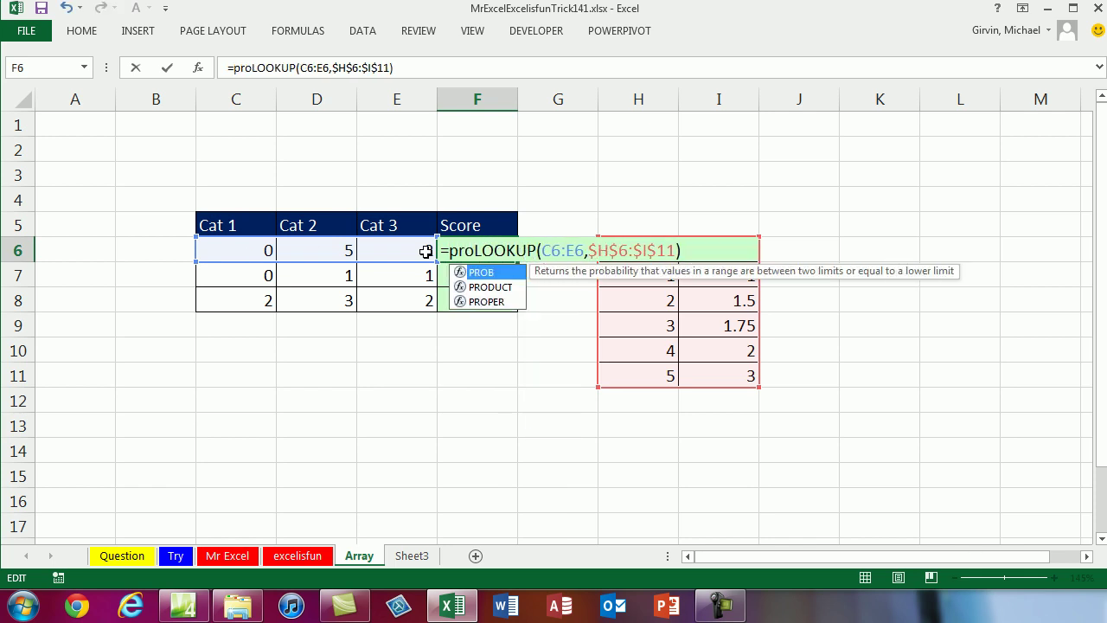
key("Down")
key("Tab")
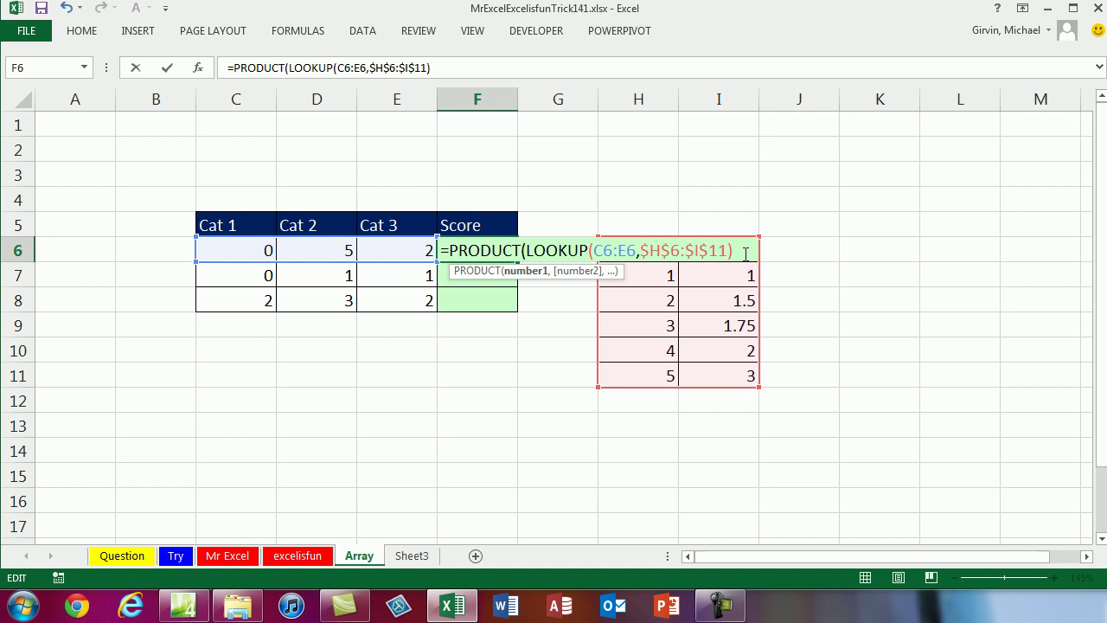
type(")")
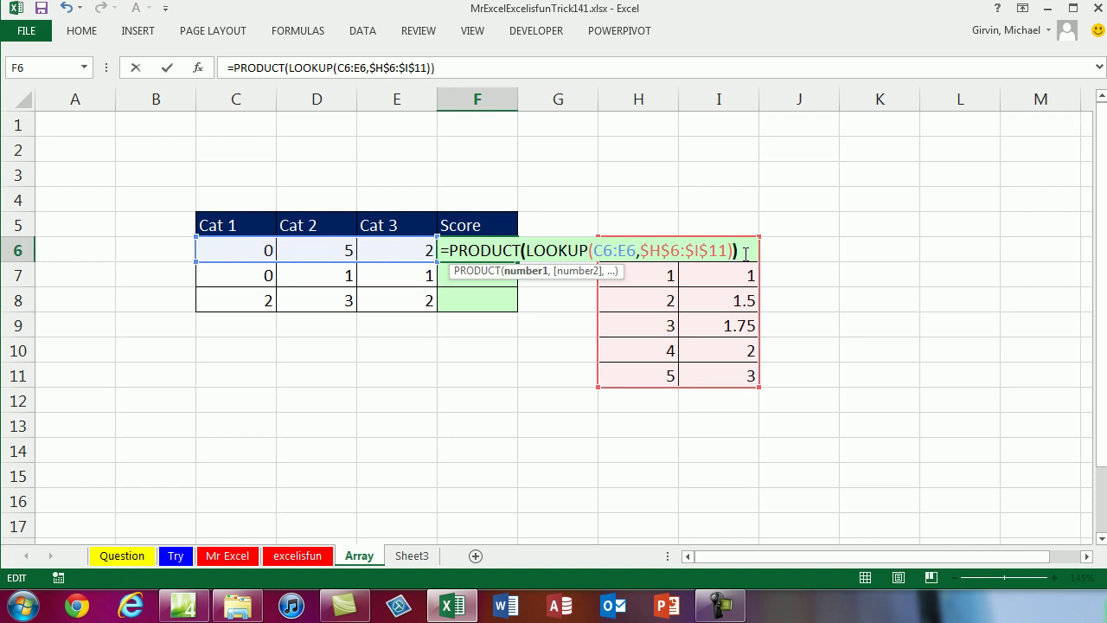
left_click(527, 251)
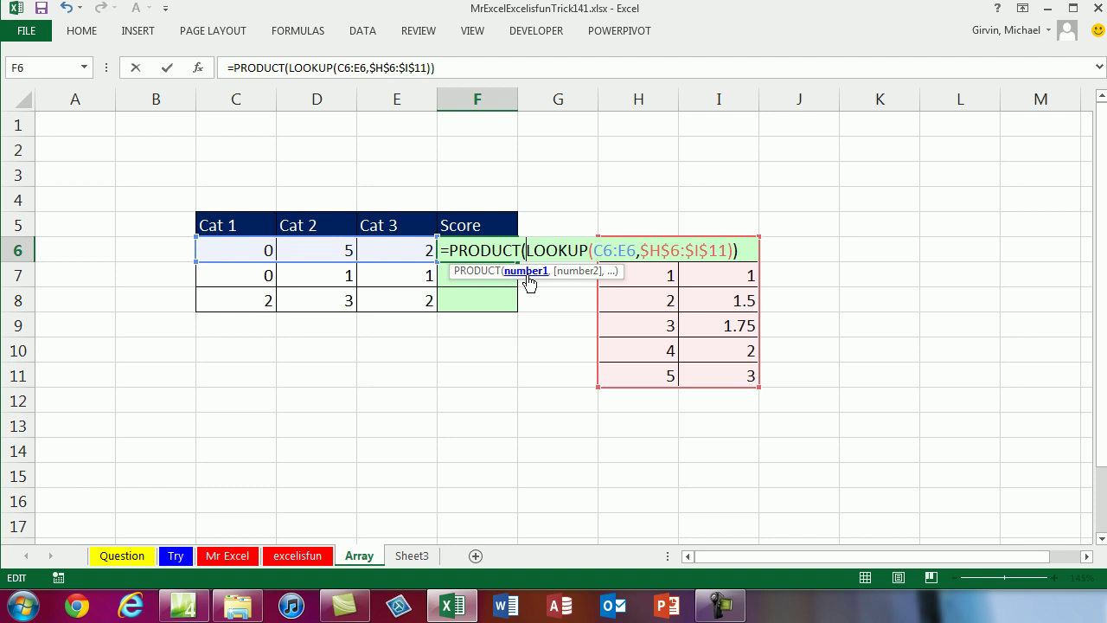
key("ctrl+shift+Return")
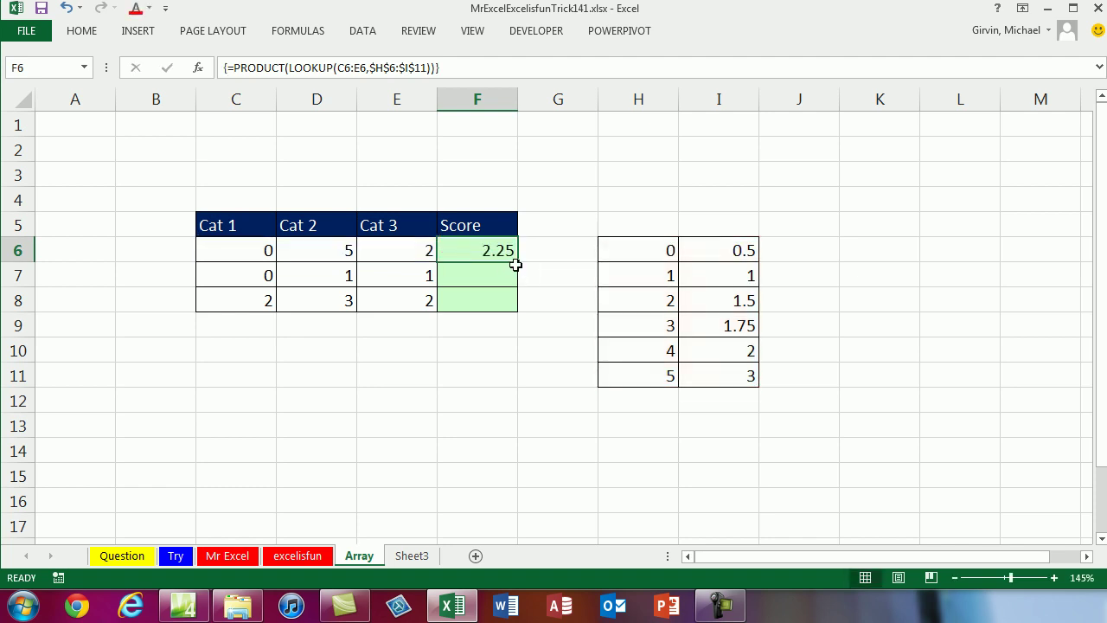
double_click(518, 261)
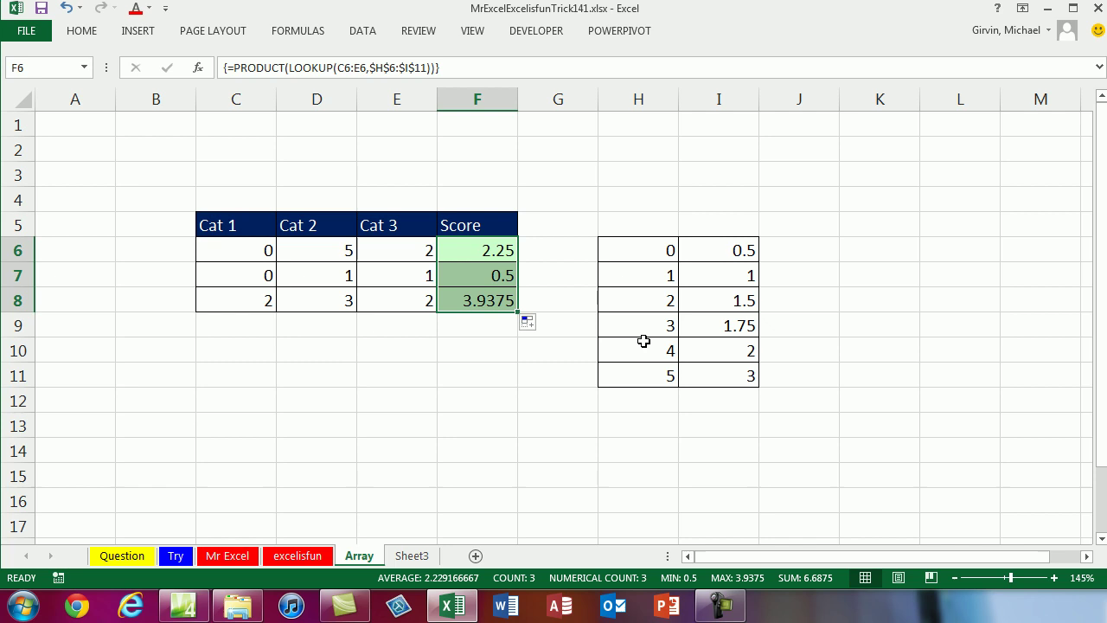
- Switch to the excelisfun sheet and open the Score formula in E12 for review
left_click(313, 558)
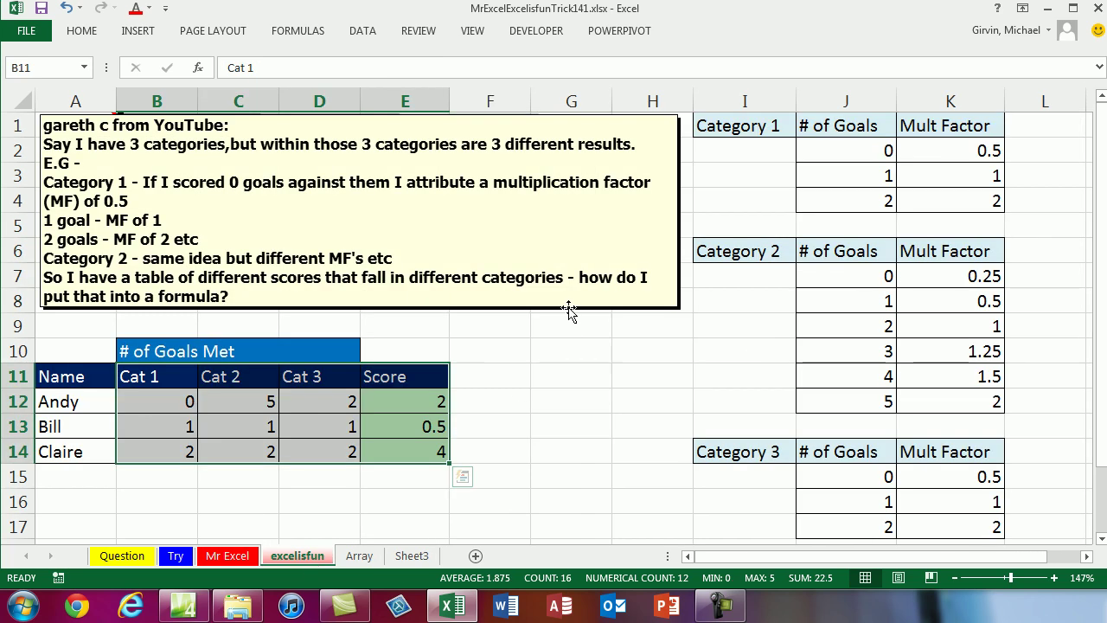
double_click(432, 401)
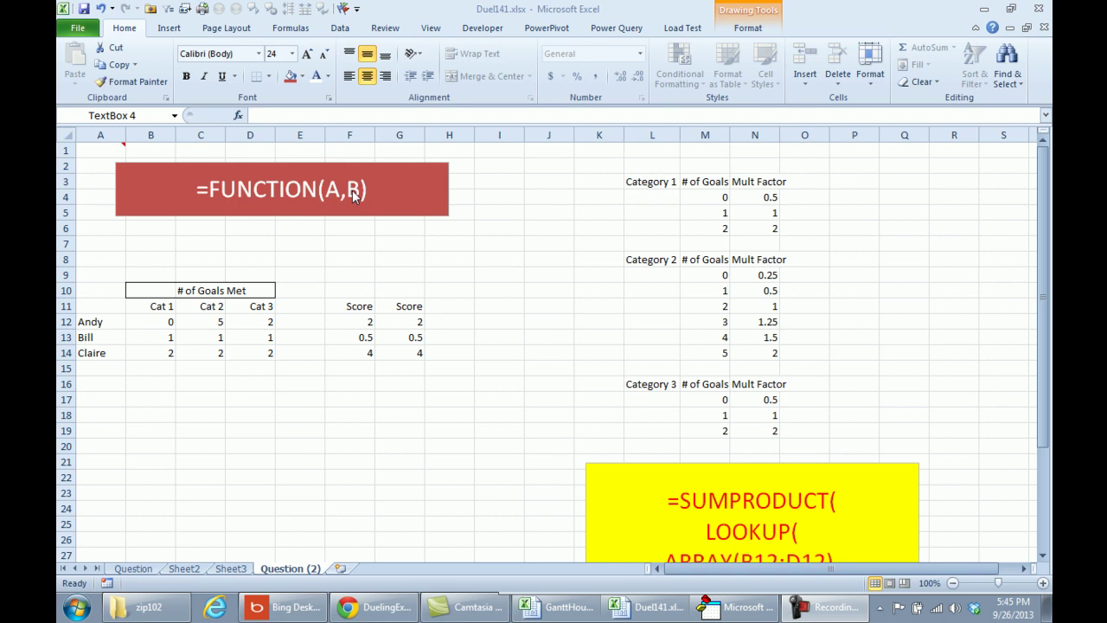
- Enlarge the red FUNCTION text box to show its second line, and move the yellow SUMPRODUCT text box up over the Category 2 and 3 tables
left_click(312, 213)
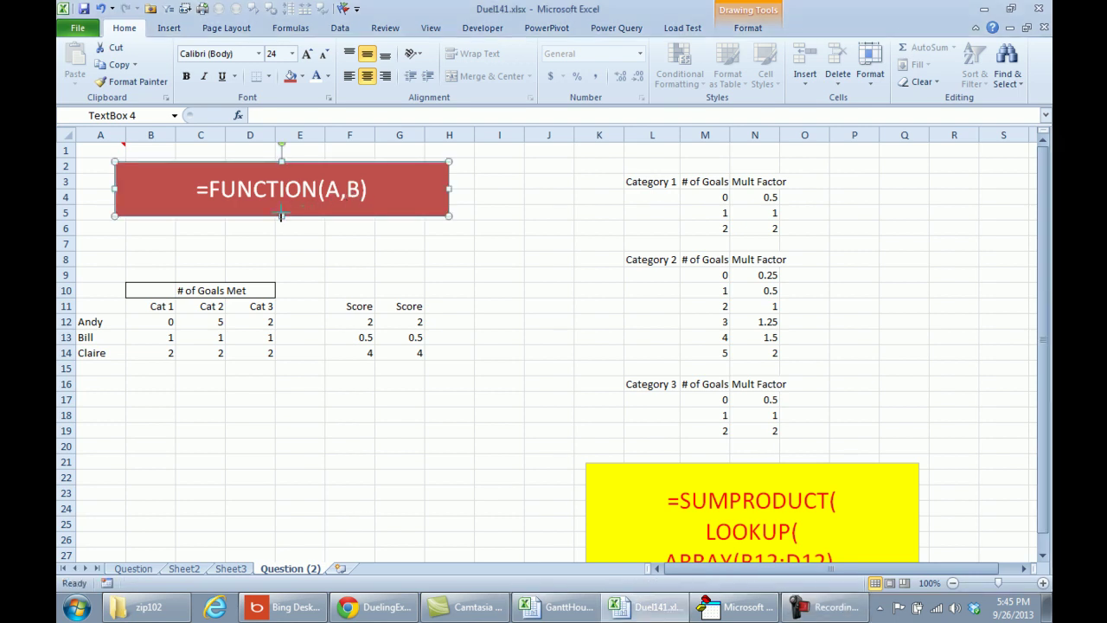
left_click_drag(282, 215, 280, 237)
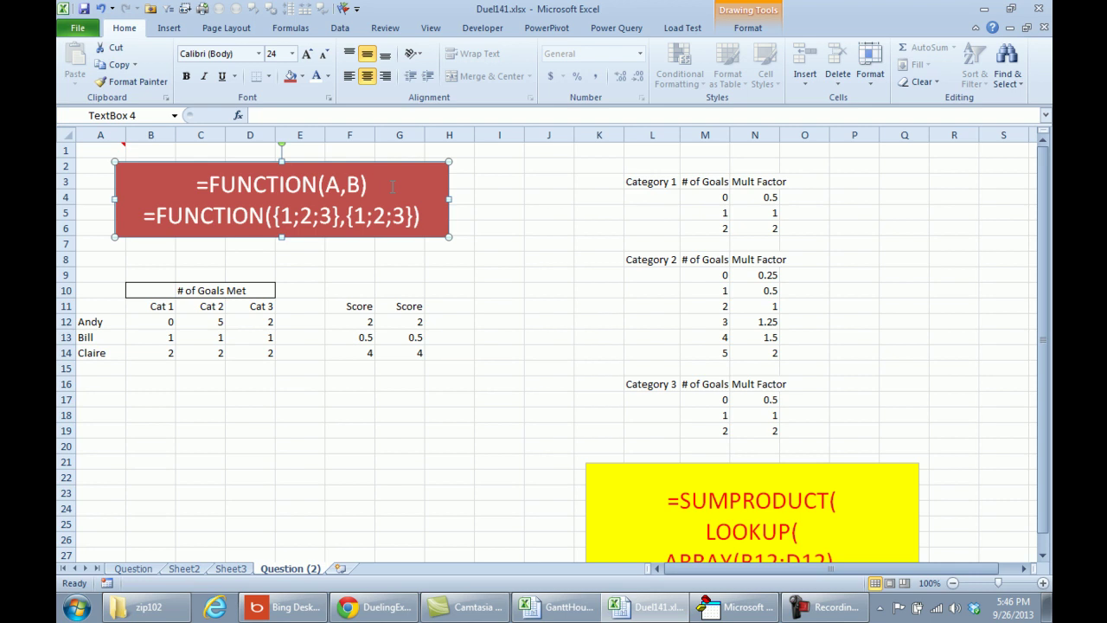
left_click(724, 464)
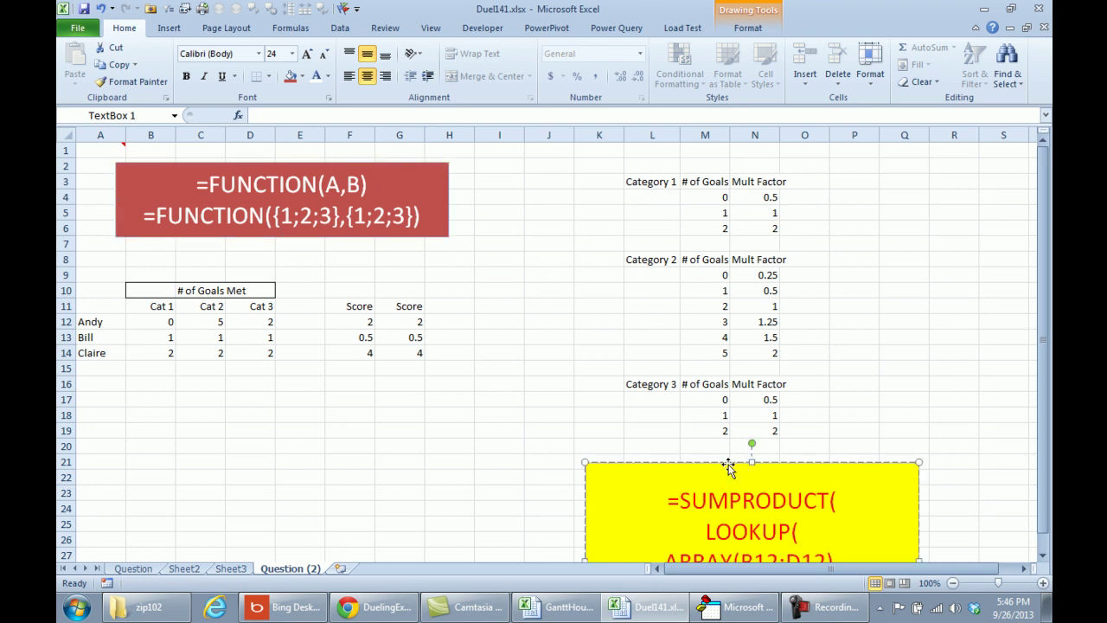
left_click_drag(728, 467, 733, 300)
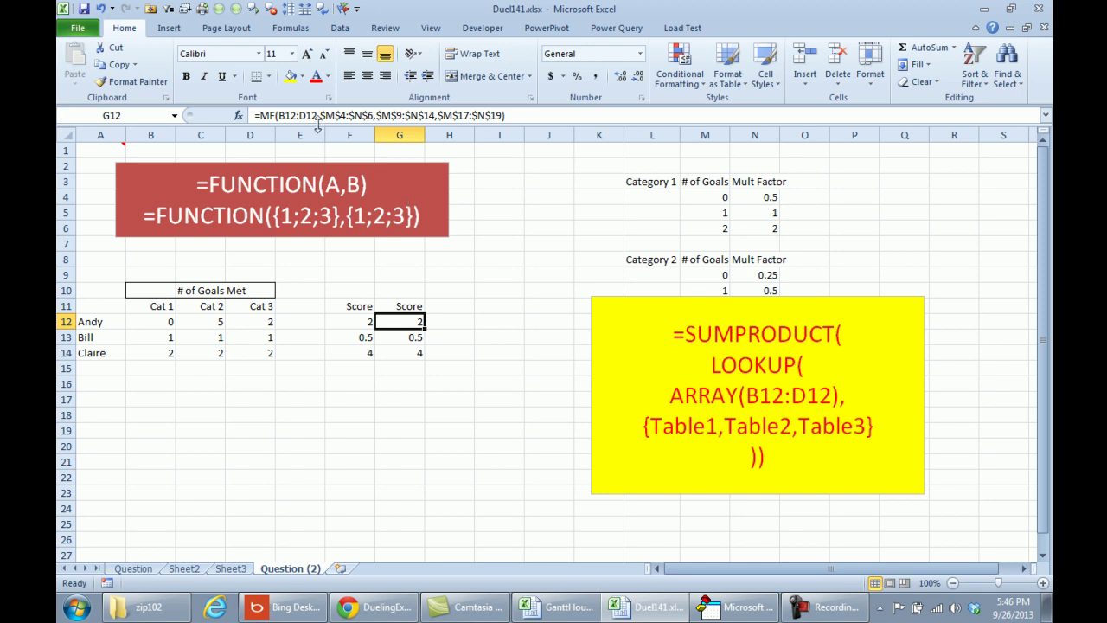
- Examine the arguments of the MF formula in G12 and the VBA code of the MF function in Module1
key("F2")
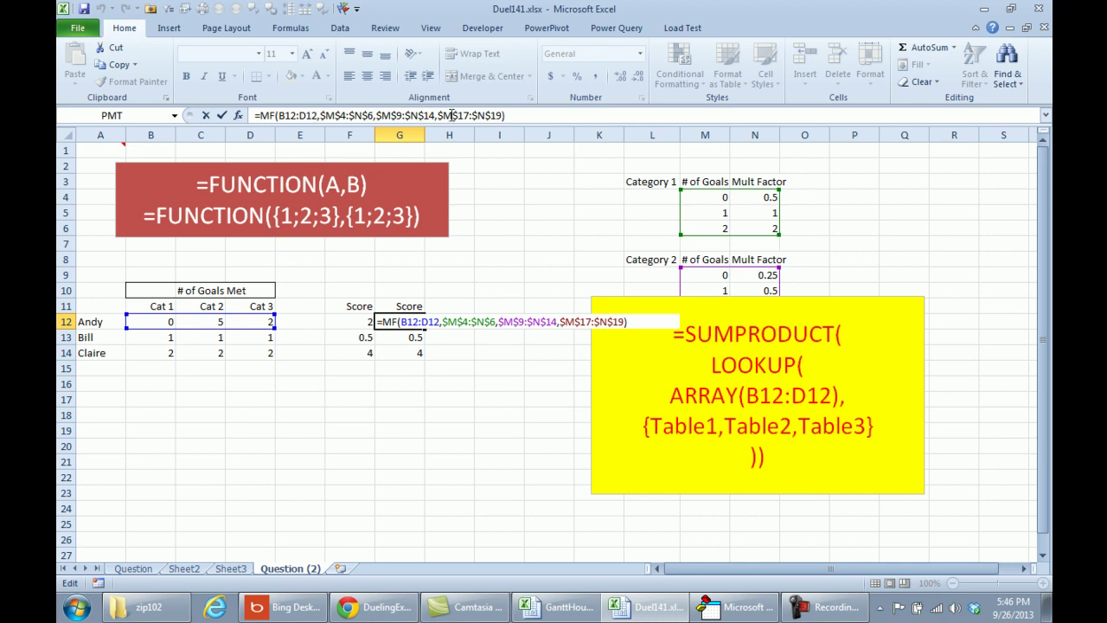
key("Escape")
key("alt+F11")
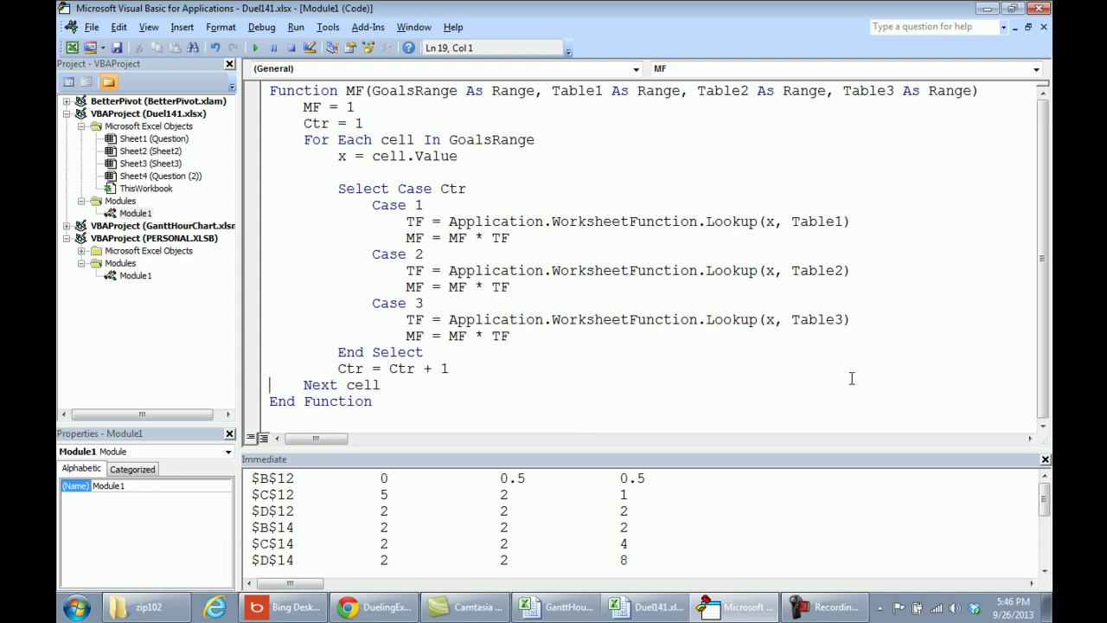
key("alt+F11")
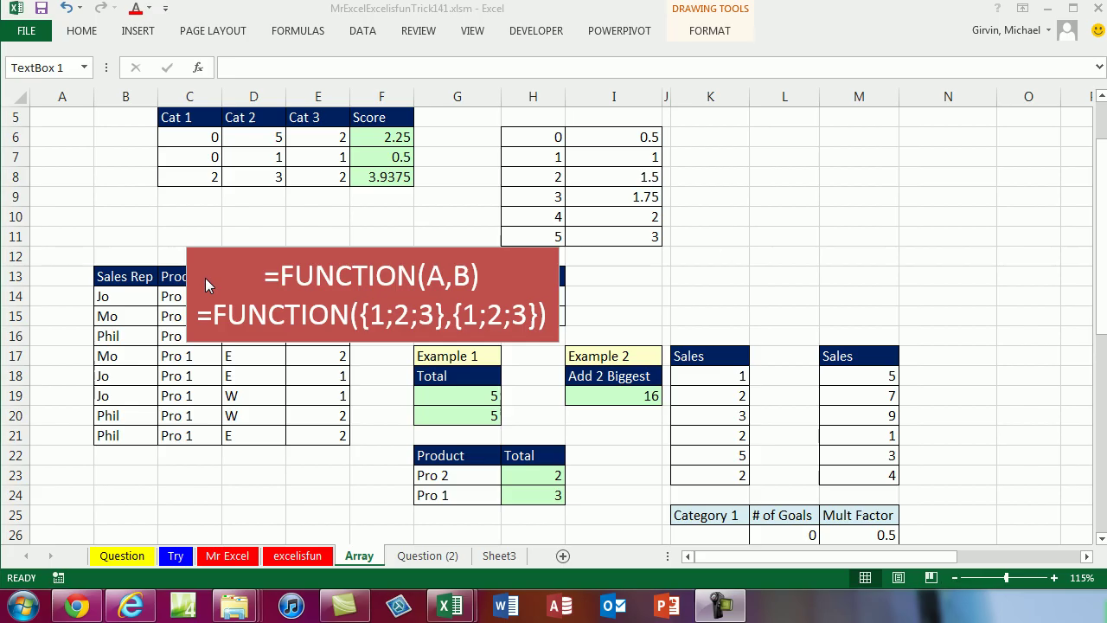
- Move the red FUNCTION text box on the Array sheet below the sales table, to about rows 22 to 26
left_click_drag(185, 247, 95, 205)
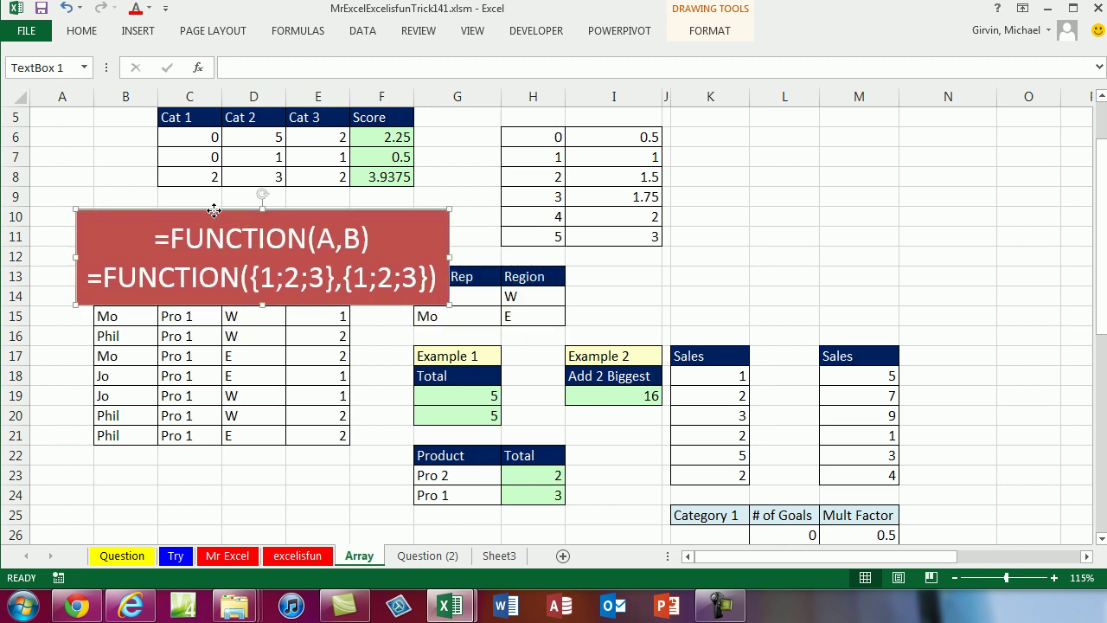
mouse_move(214, 211)
left_mouse_down()
mouse_move(154, 244)
mouse_move(151, 432)
mouse_move(170, 422)
mouse_move(170, 446)
mouse_move(212, 225)
left_mouse_up()
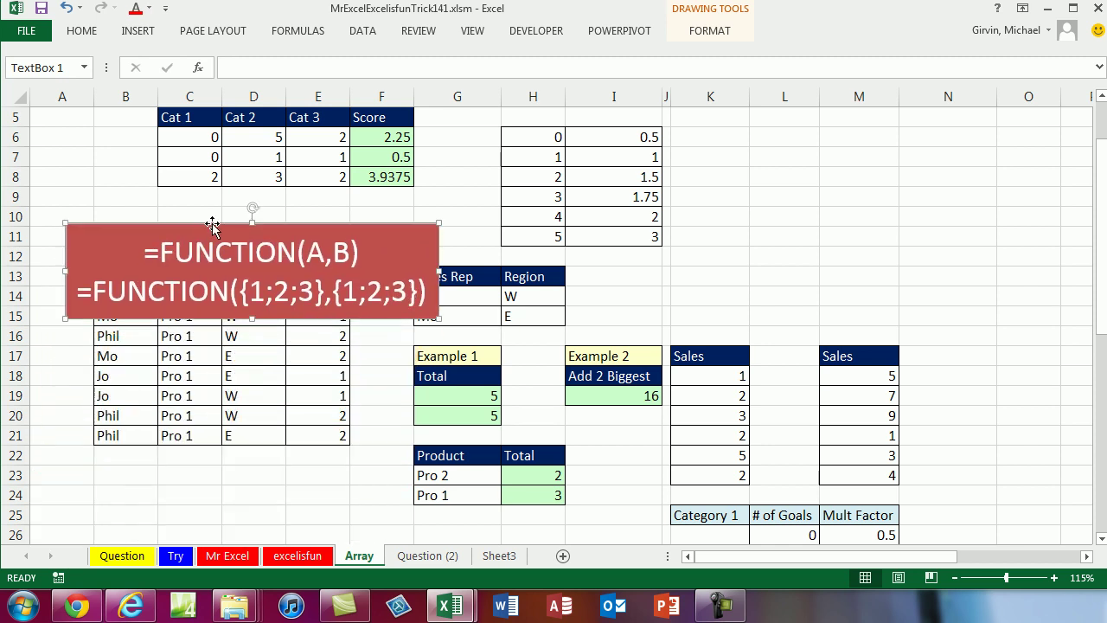
left_click_drag(282, 228, 239, 460)
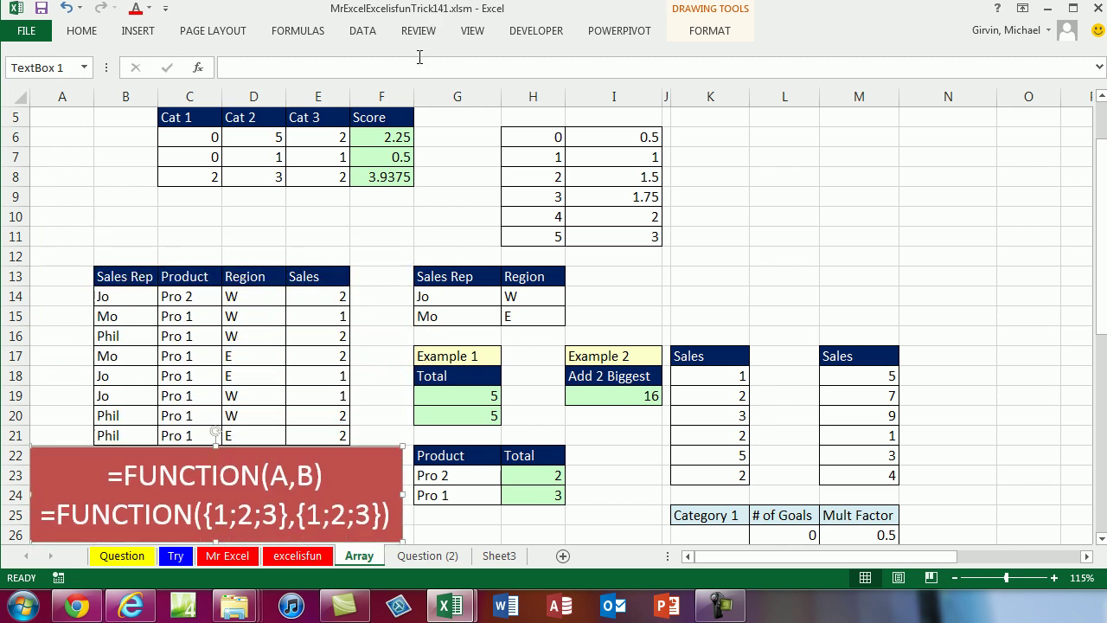
- Inspect the PRODUCT and LOOKUP arguments of the F6 formula, evaluate the LOOKUP part in place, and restore the original formula
double_click(386, 139)
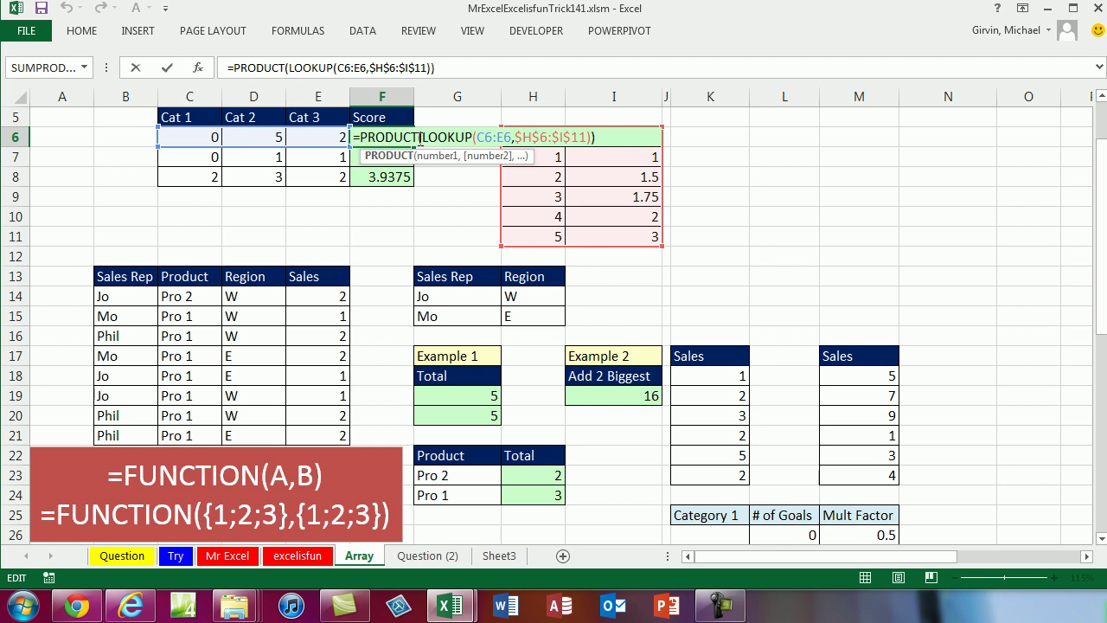
left_click(426, 156)
left_click(485, 136)
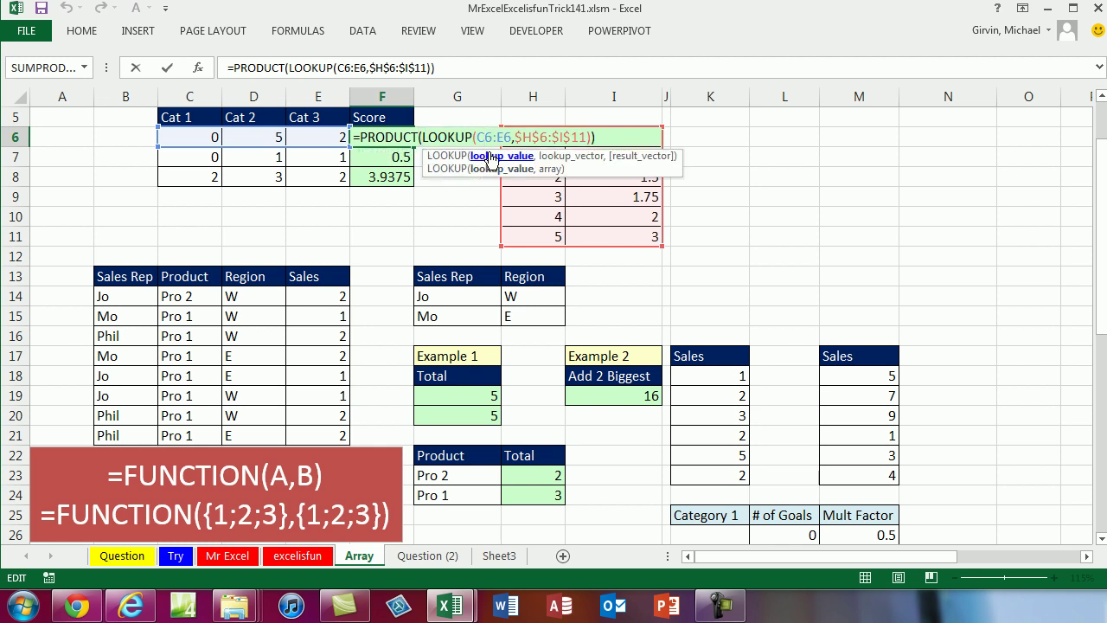
left_click(422, 137)
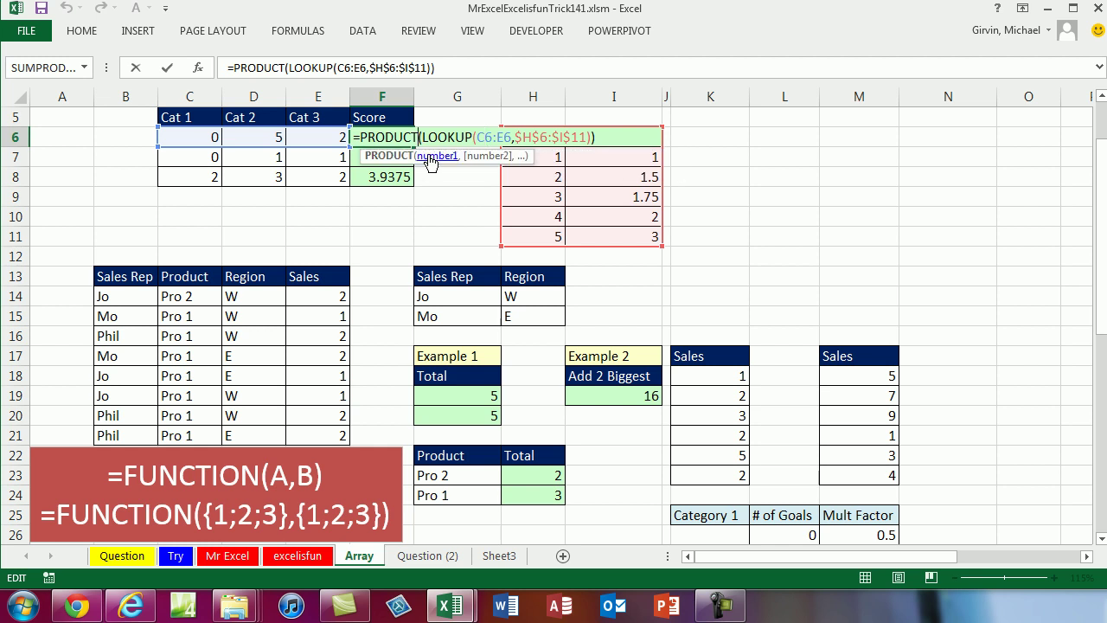
left_click(435, 156)
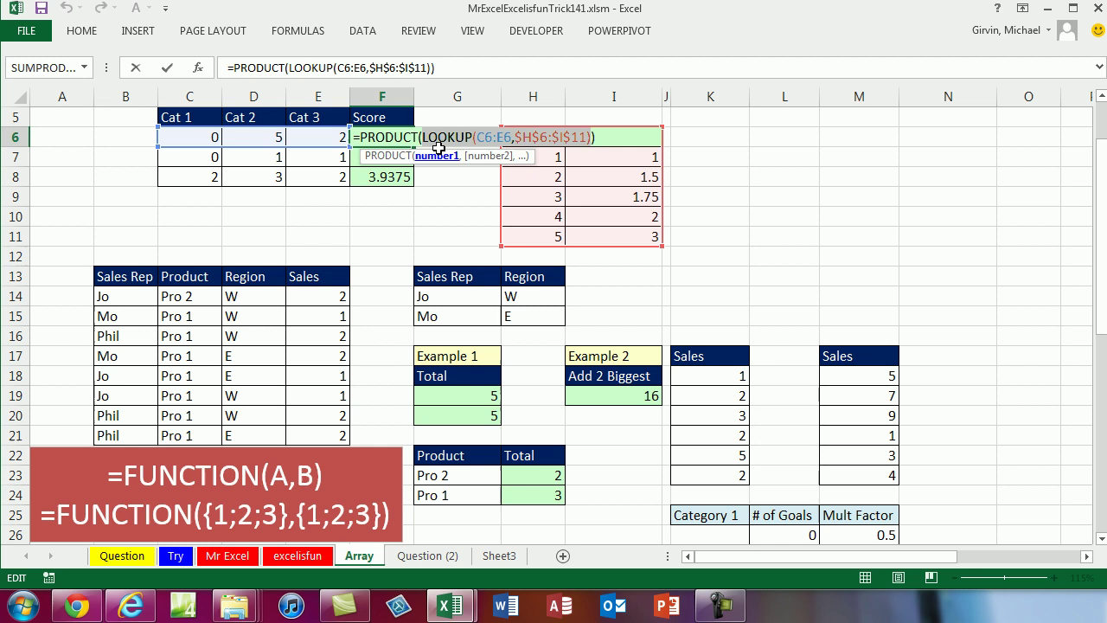
key("F9")
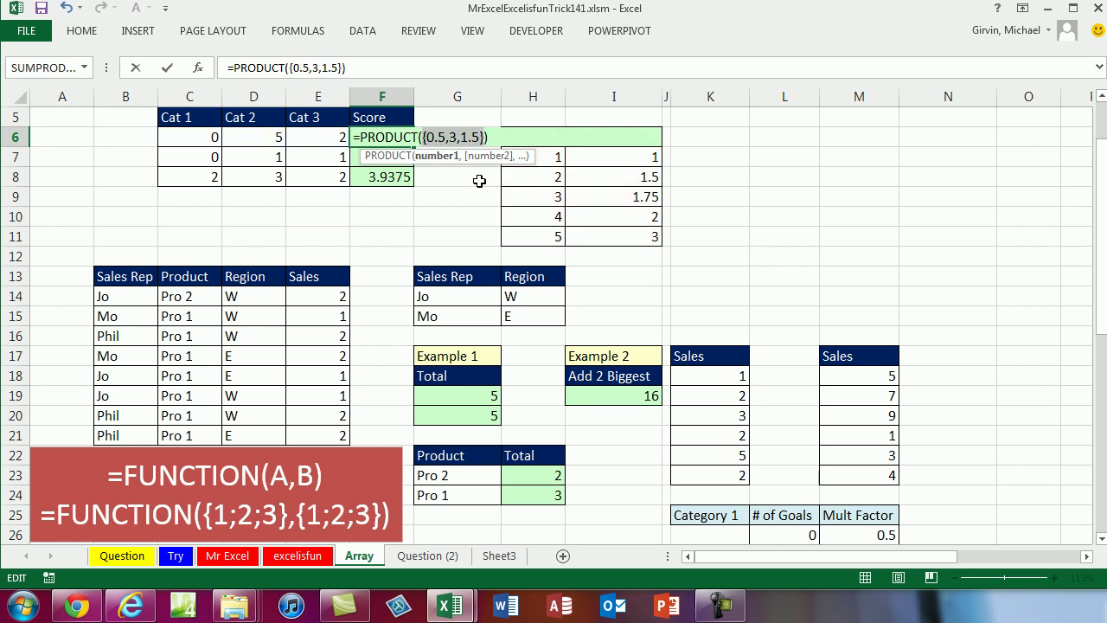
key("ctrl+z")
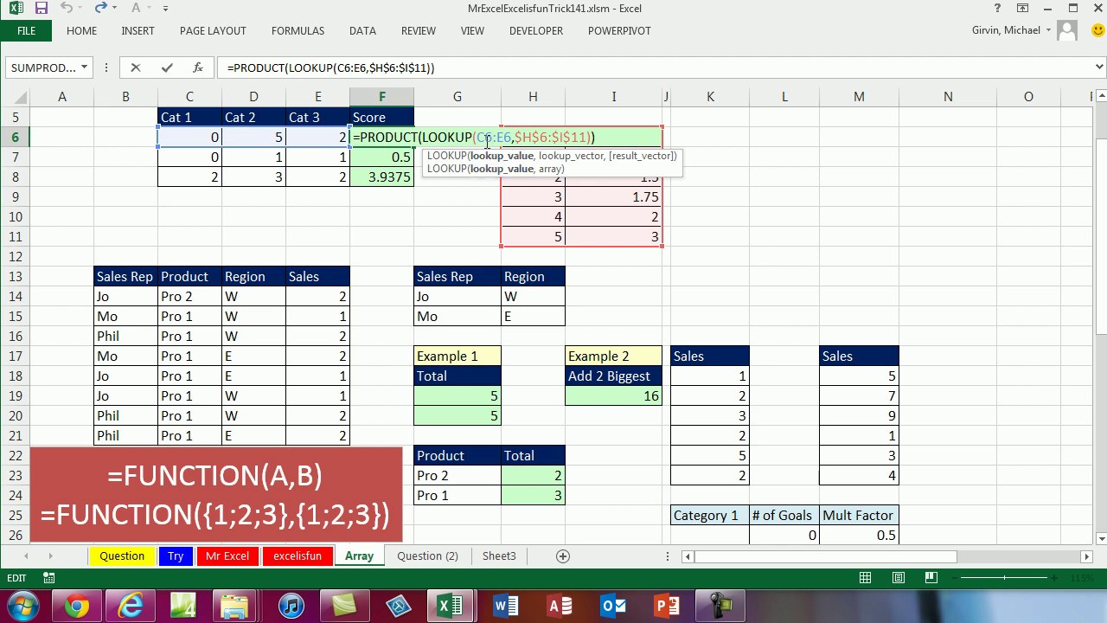
left_click(441, 136)
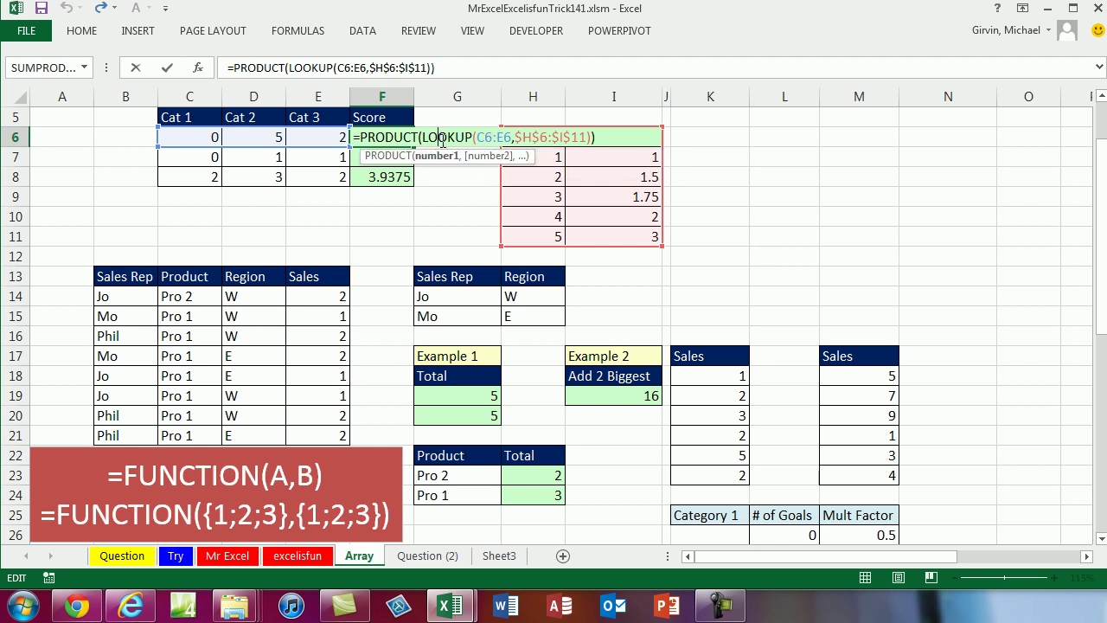
key("Escape")
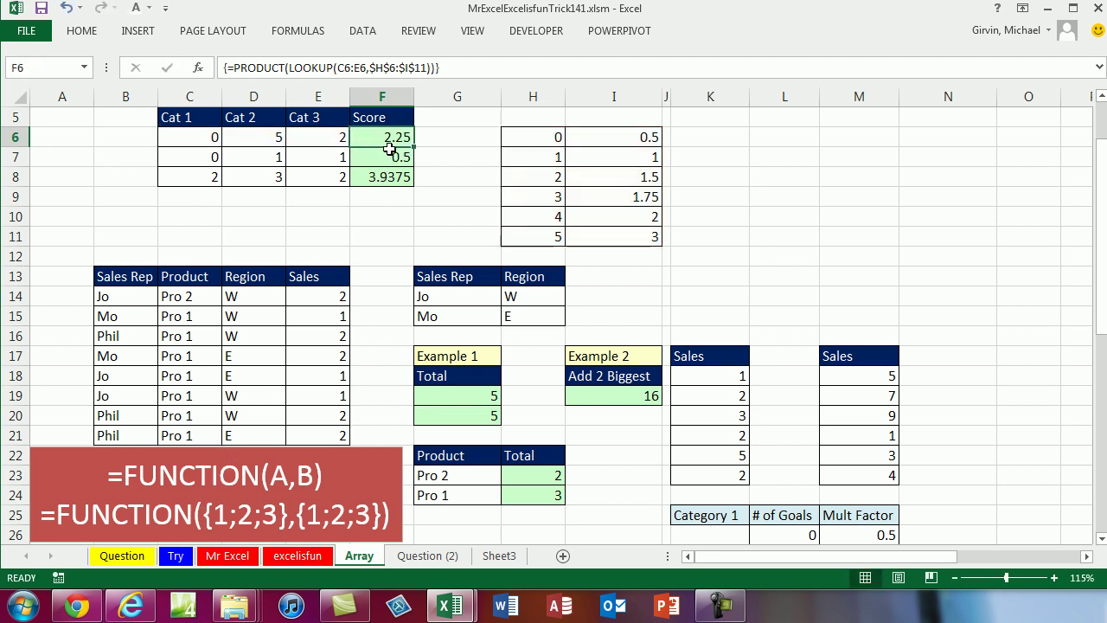
- Highlight the FUNCTION({1;2;3},{1;2;3}) text on the second line of the red text box and deselect the box
scroll(388, 156, "down", 1)
scroll(388, 155, "down", 1)
left_click_drag(59, 393, 422, 396)
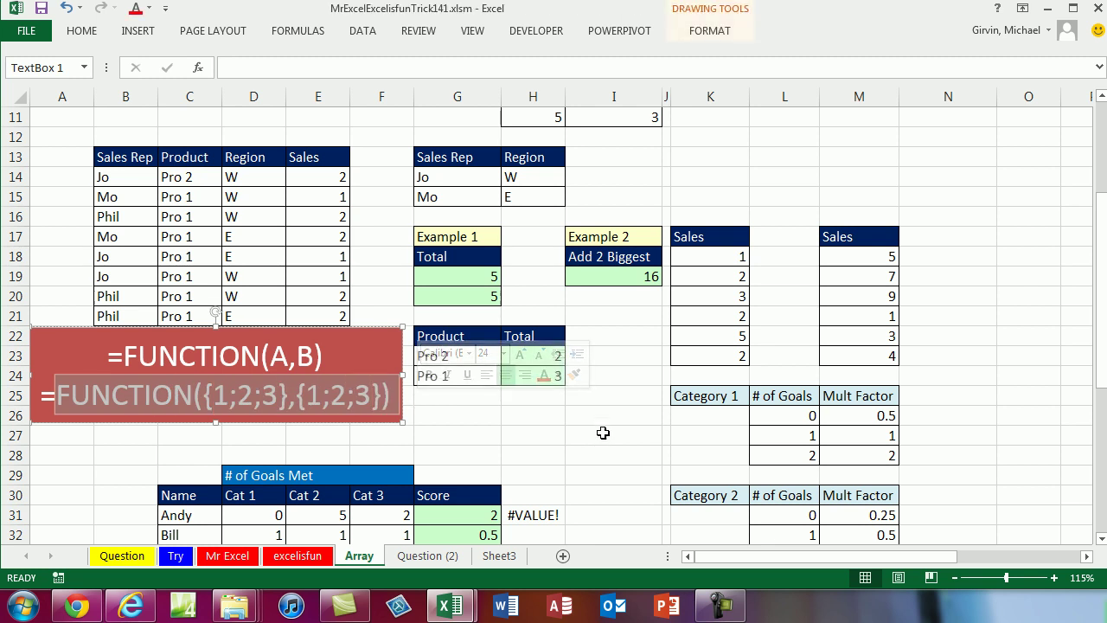
left_click(603, 415)
- Re-enter H31's formula =LOOKUP(D31:F31,(L26:M28,L31:M36,L39:M41)) as an array formula after checking its second argument
scroll(603, 415, "down", 2)
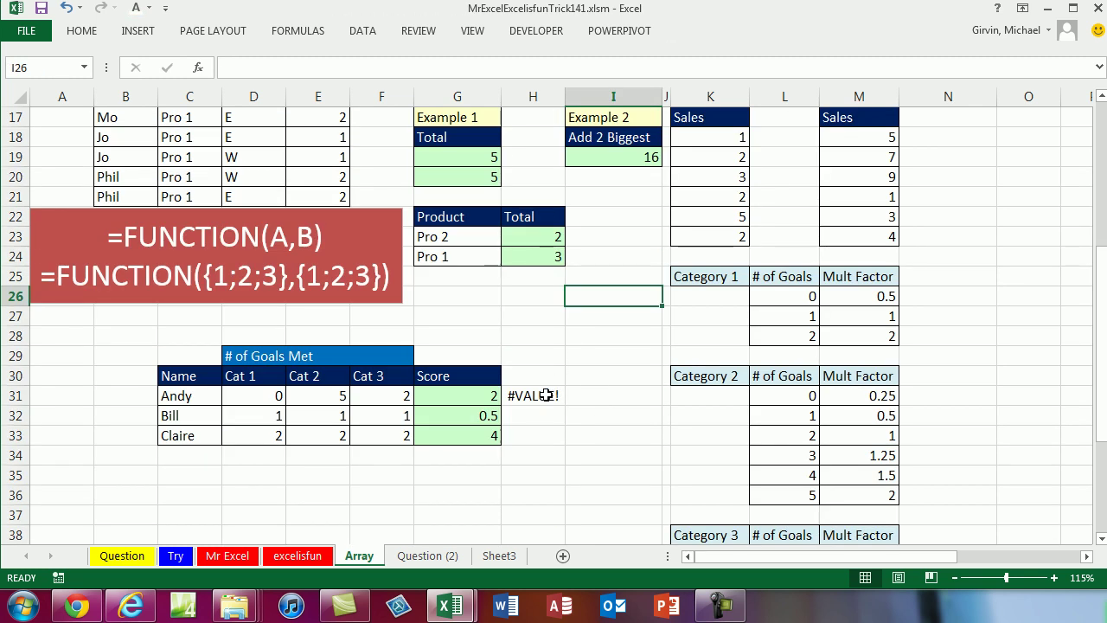
double_click(558, 397)
scroll(613, 399, "down", 1)
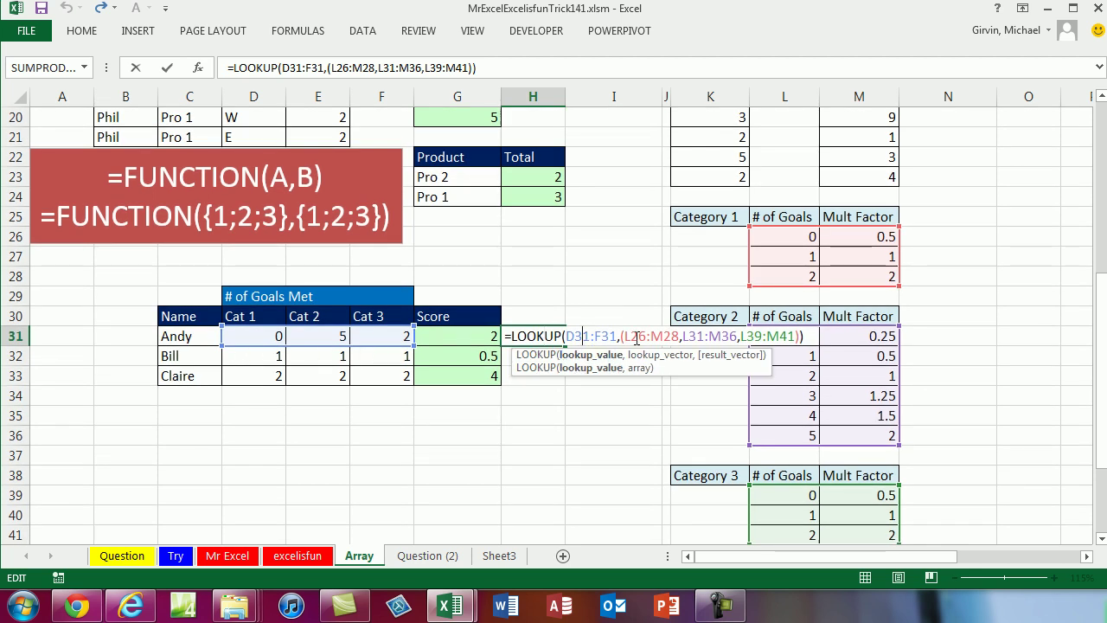
left_click(622, 339)
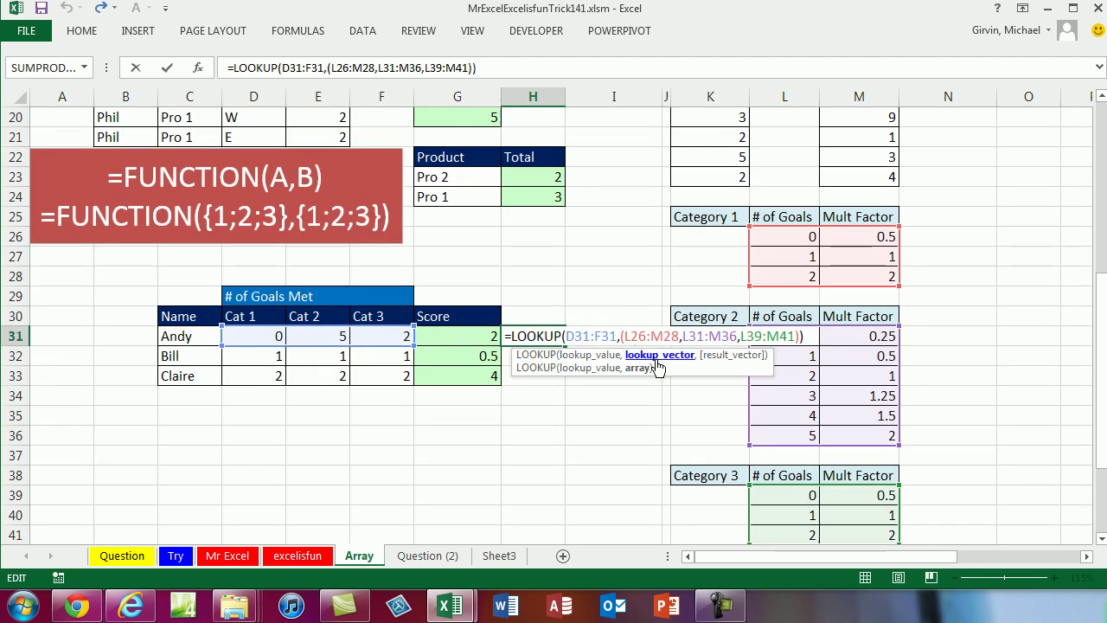
scroll(588, 459, "up", 1)
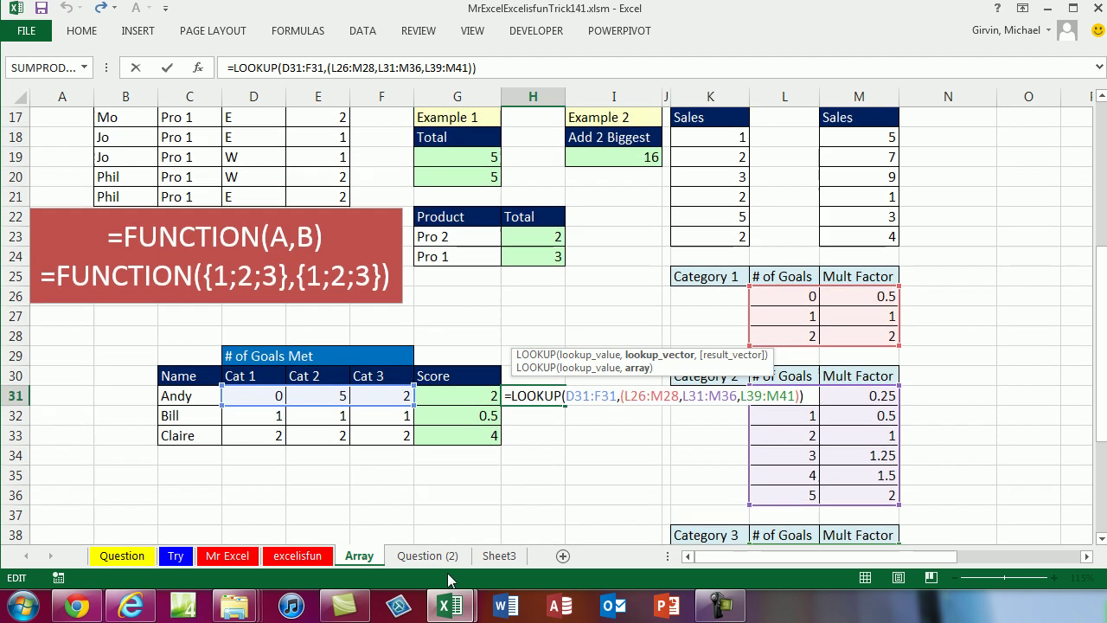
key("ctrl+shift+Return")
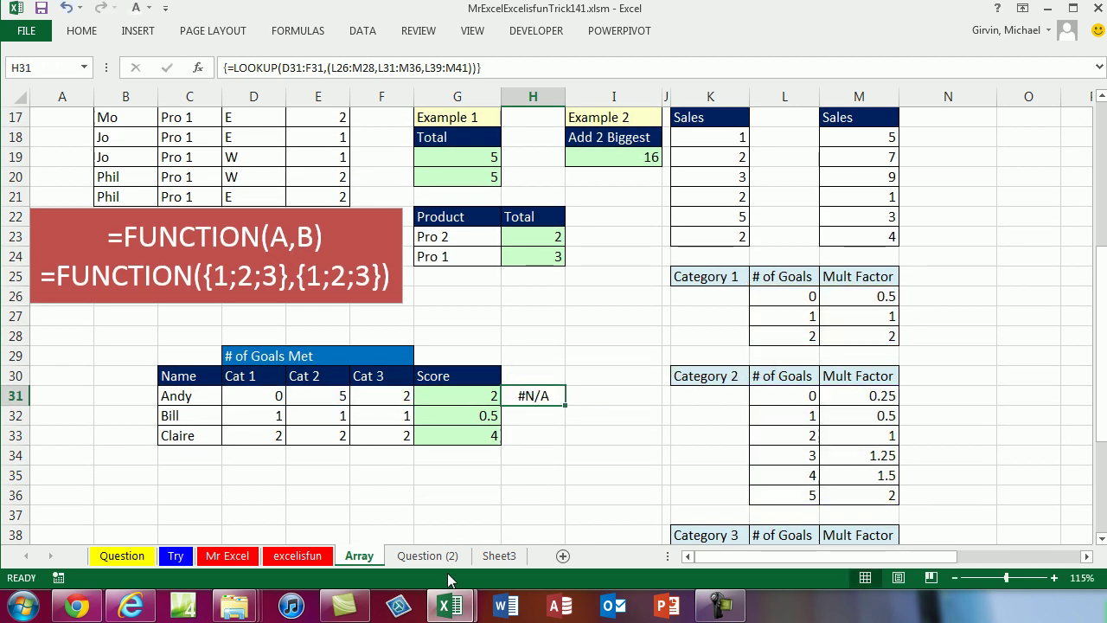
scroll(445, 473, "down", 1)
scroll(445, 473, "down", 1)
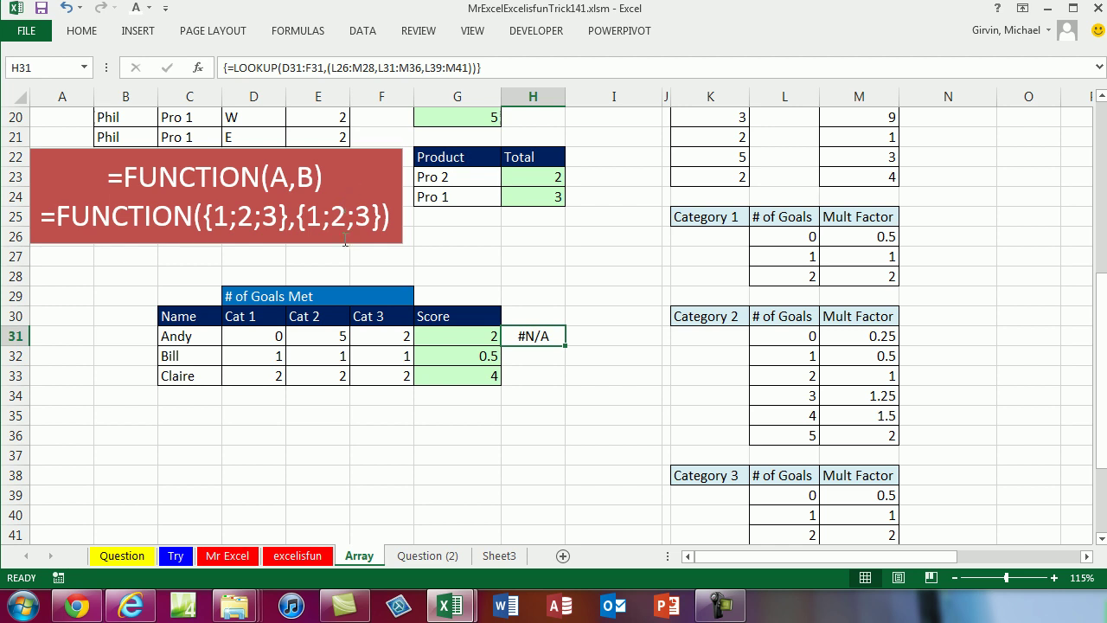
left_click(545, 217)
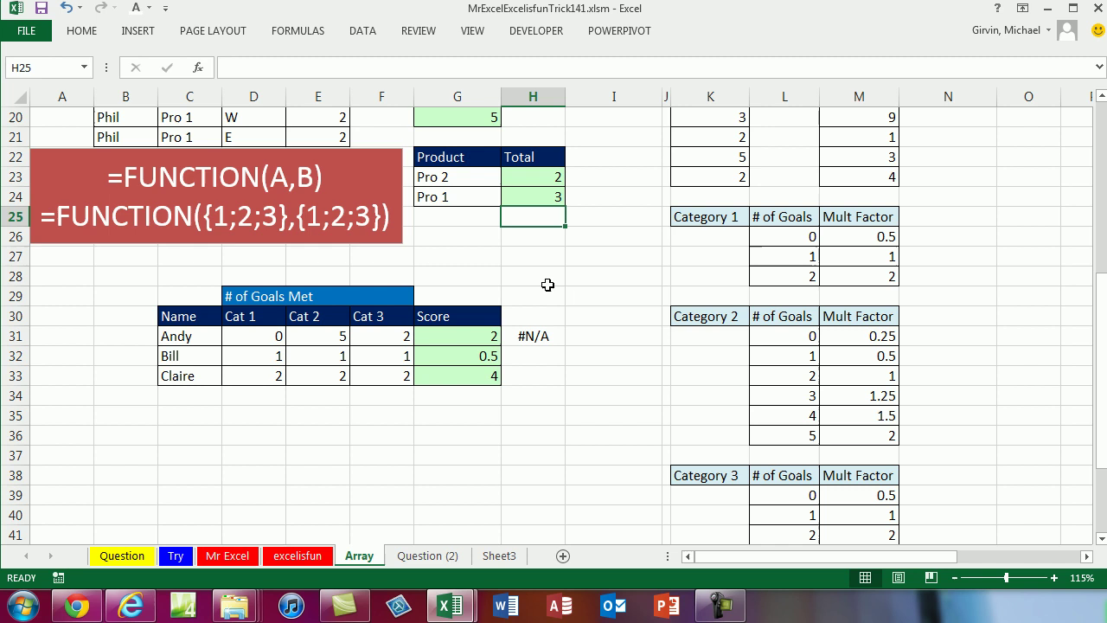
- Examine the SUMIFS criteria ranges and criteria arguments inside the SUMPRODUCT formula in G19
scroll(546, 285, "up", 2)
left_click(609, 380)
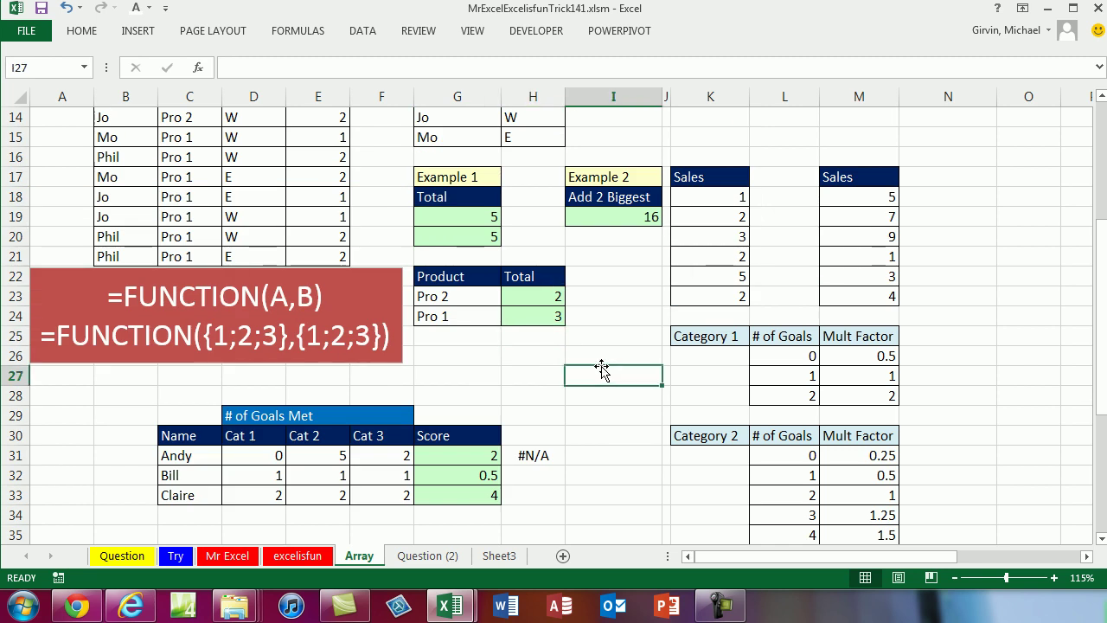
left_click(476, 222)
key("F2")
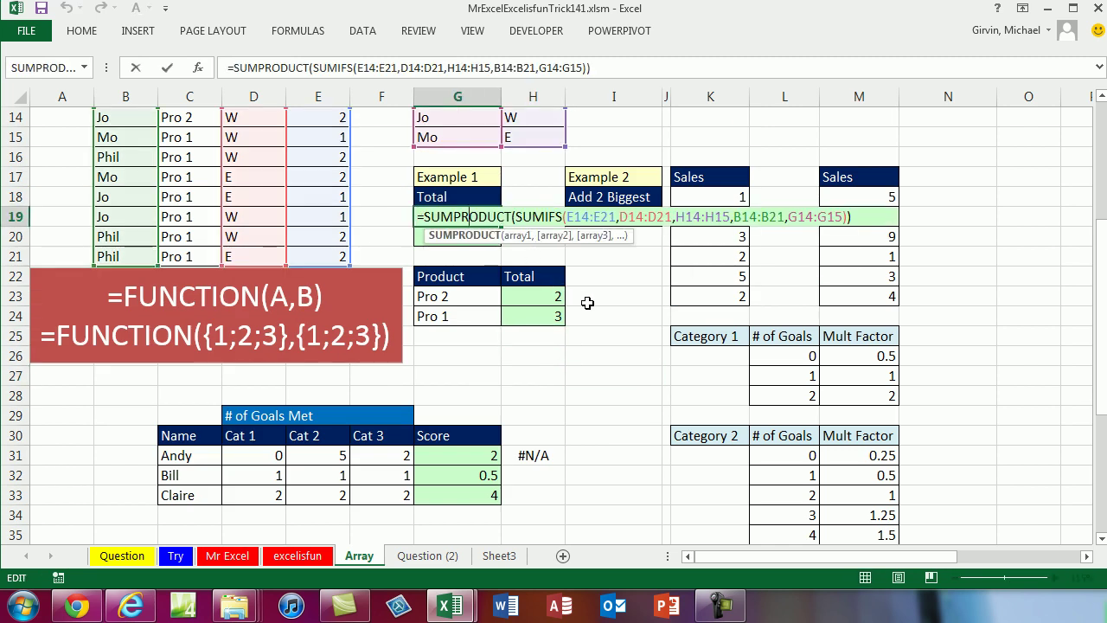
scroll(588, 315, "up", 1)
left_click(629, 277)
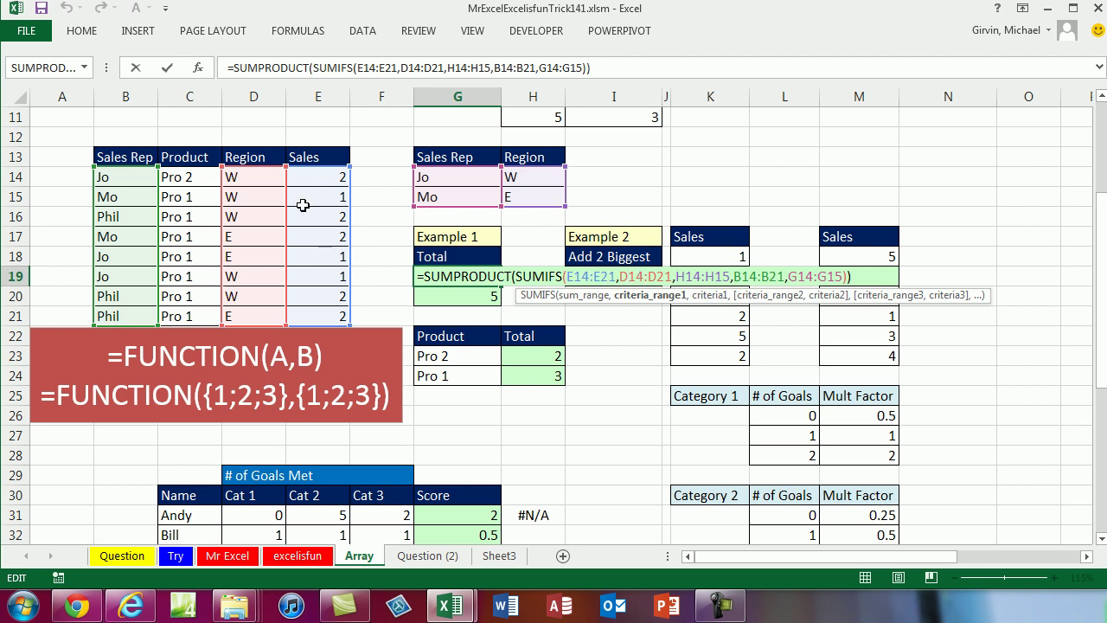
left_click(694, 276)
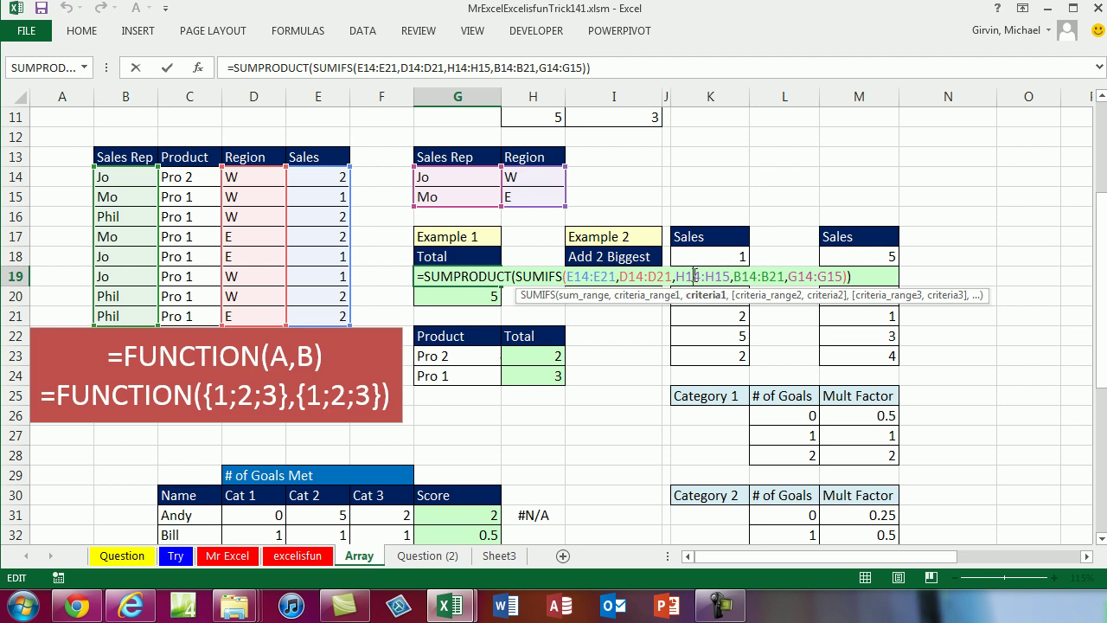
left_click(749, 277)
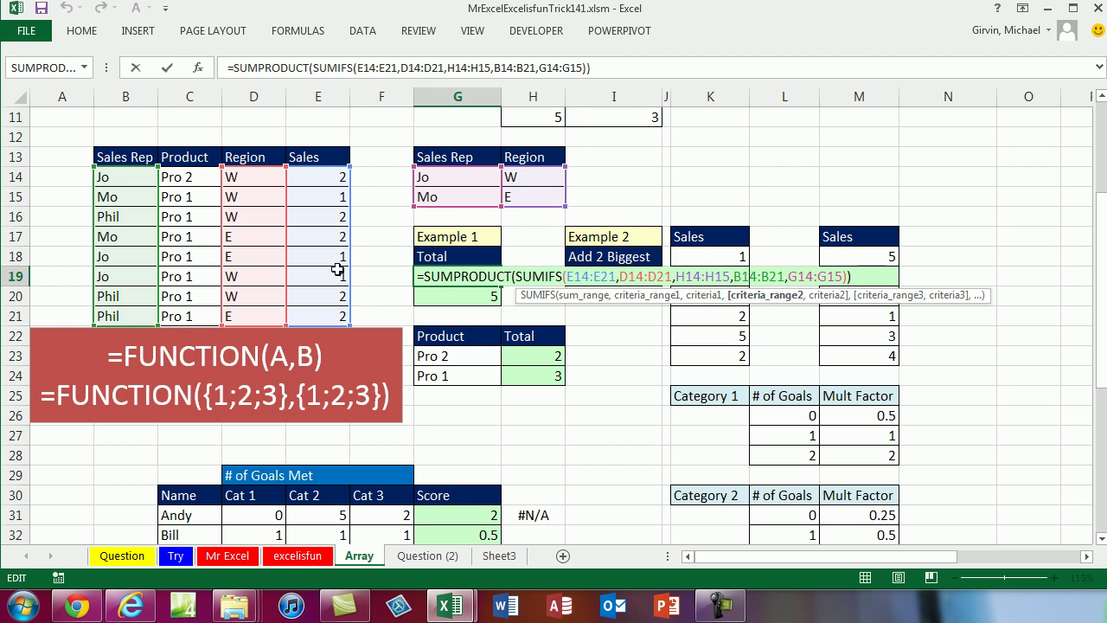
left_click(806, 277)
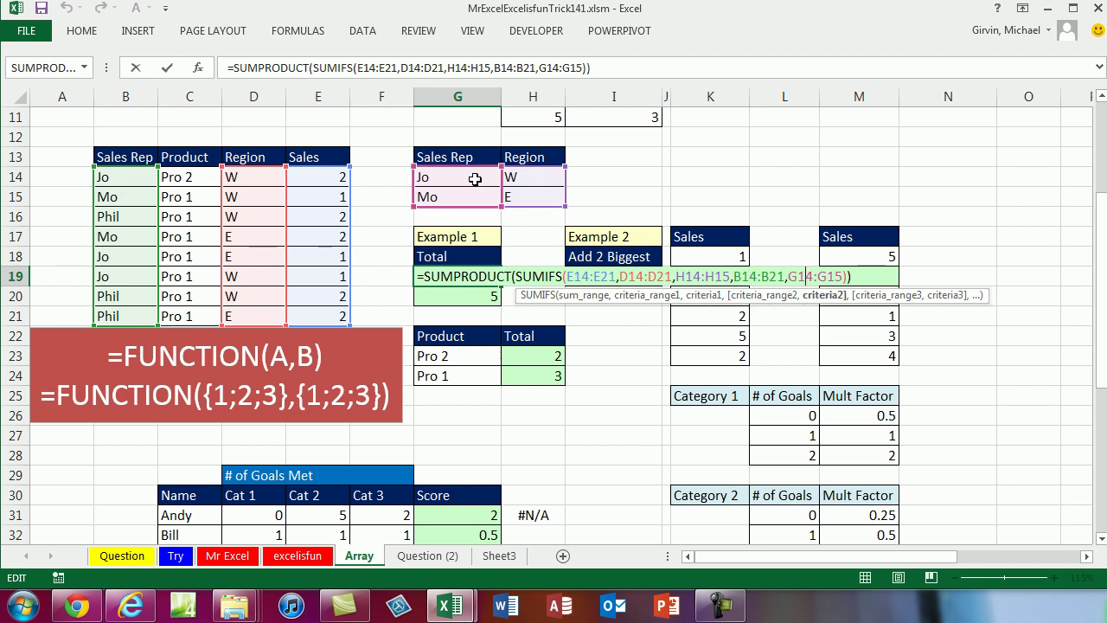
- Evaluate the SUMIFS part of the G19 formula in place and restore the original formula
left_click(516, 277)
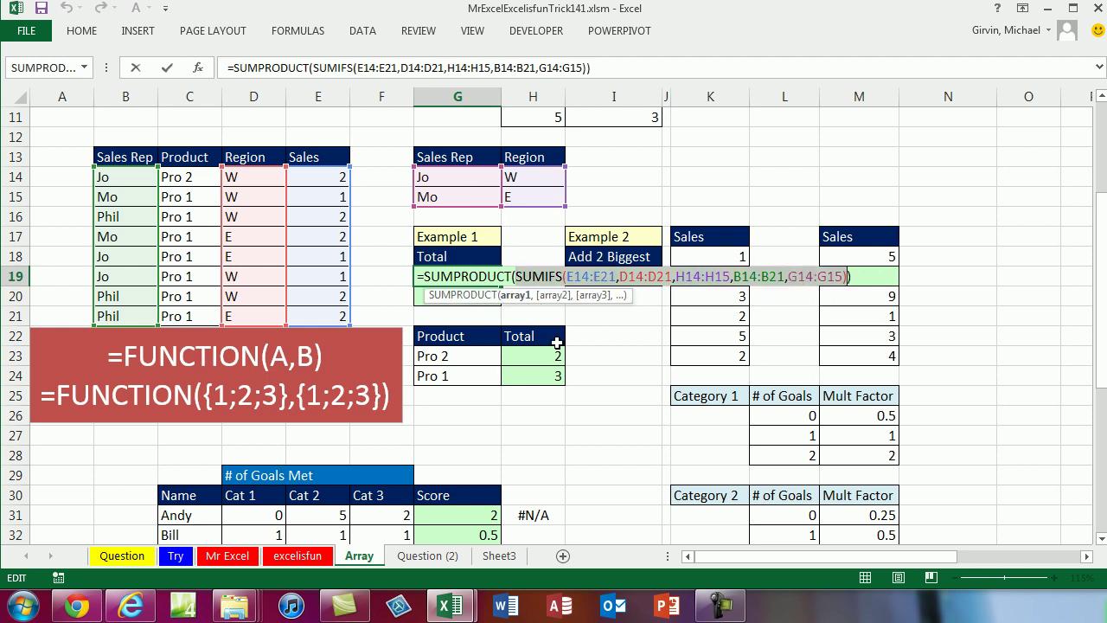
left_click(519, 295)
key("F9")
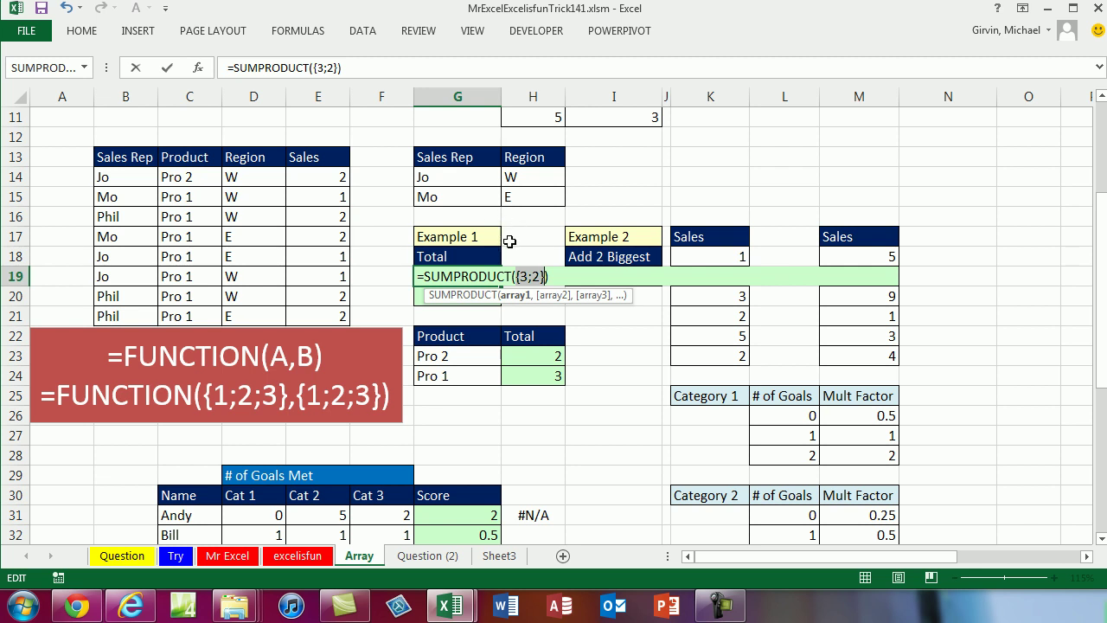
key("Escape")
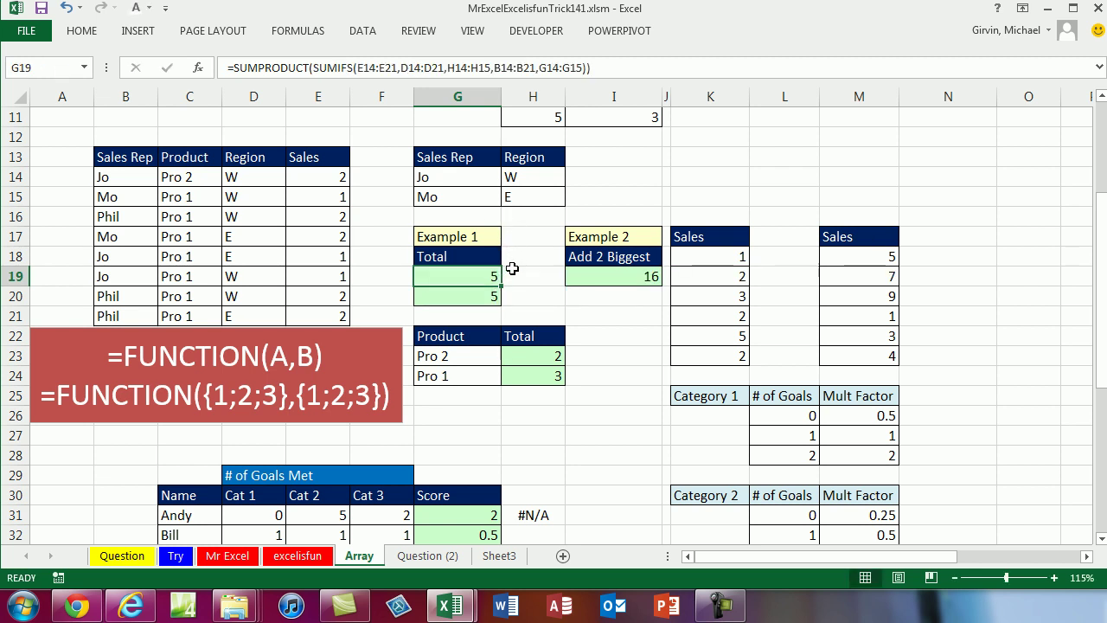
- Inspect the DSUM formula in G20 and the SUMIFS criteria arguments of the H23 formula for Pro 2
double_click(471, 298)
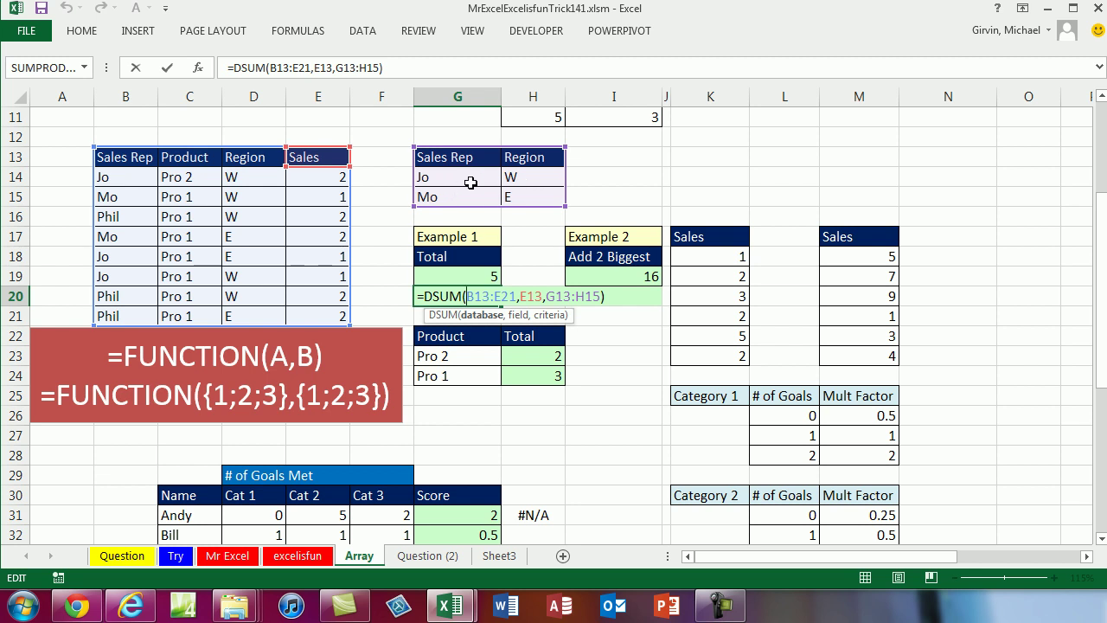
key("ctrl+Return")
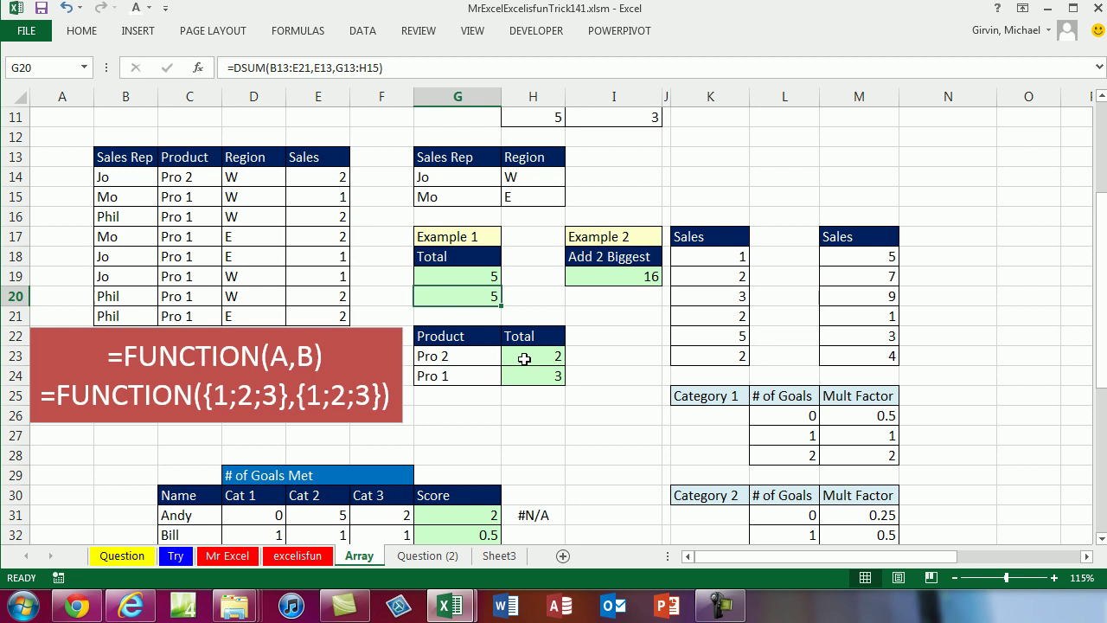
double_click(524, 359)
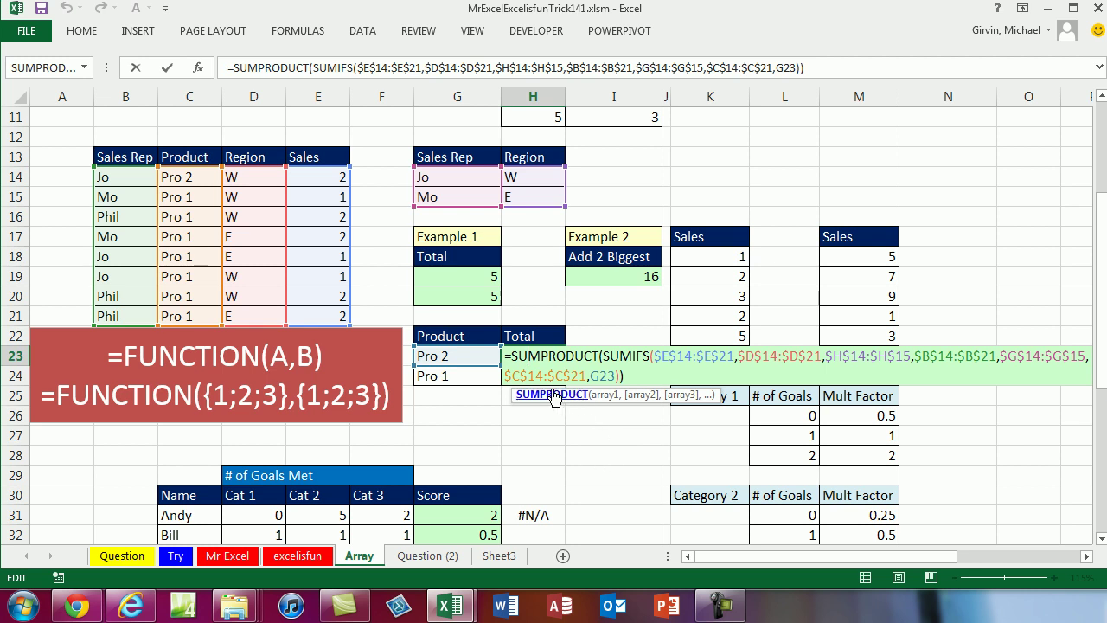
left_click(528, 362)
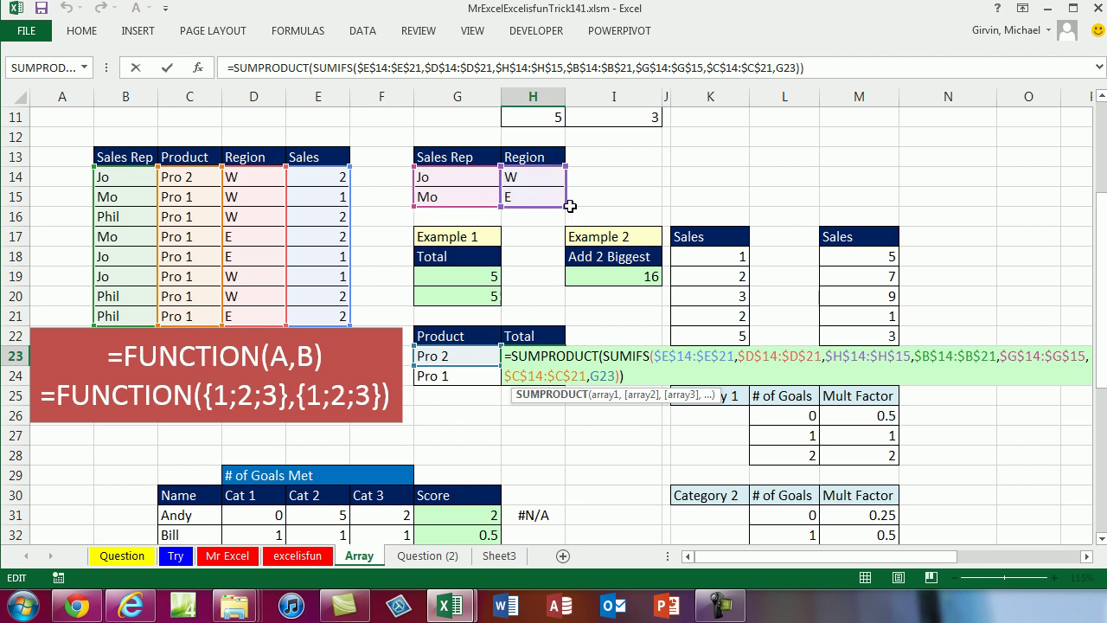
left_click(753, 356)
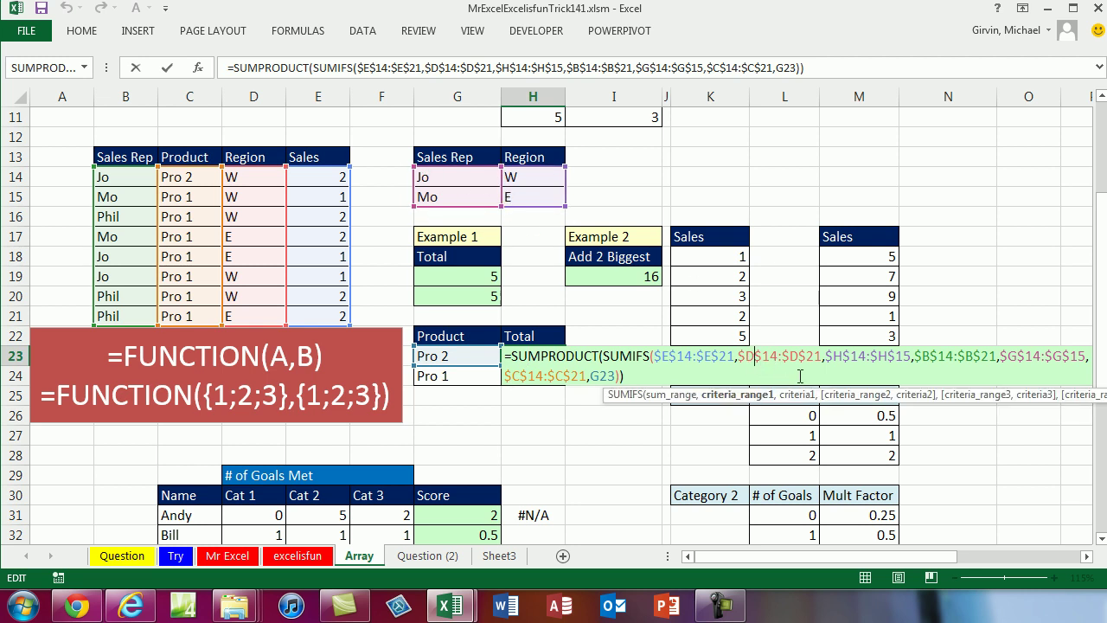
left_click(827, 363)
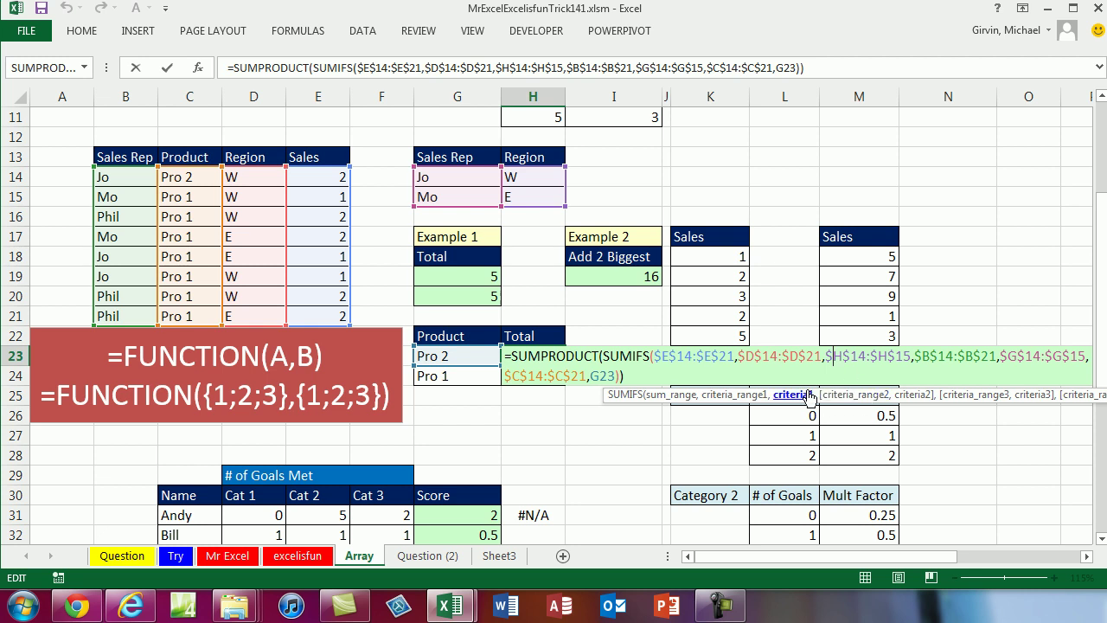
- Evaluate the SUMIFS part of the H23 formula in place, restore it, and check the matching Pro 1 formula in H24
left_click(605, 361)
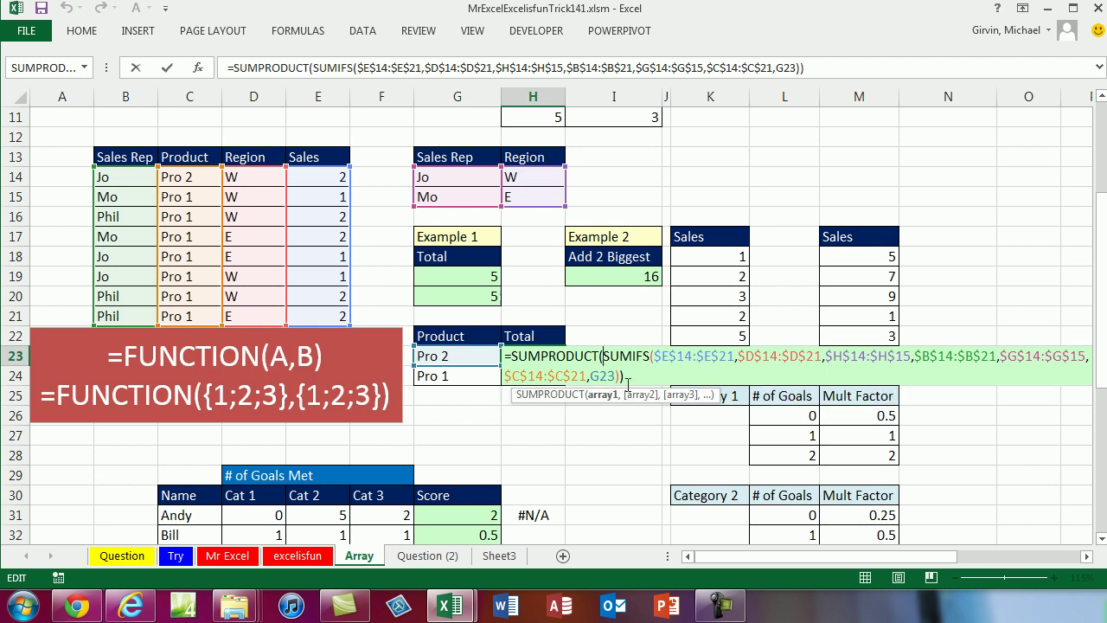
left_click(605, 394)
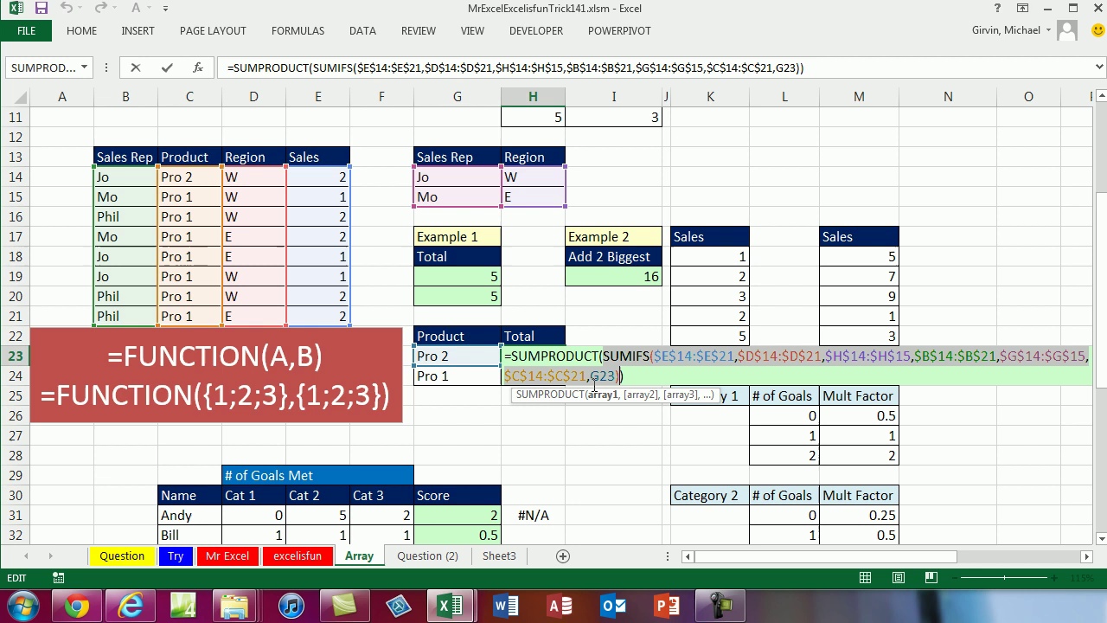
key("F9")
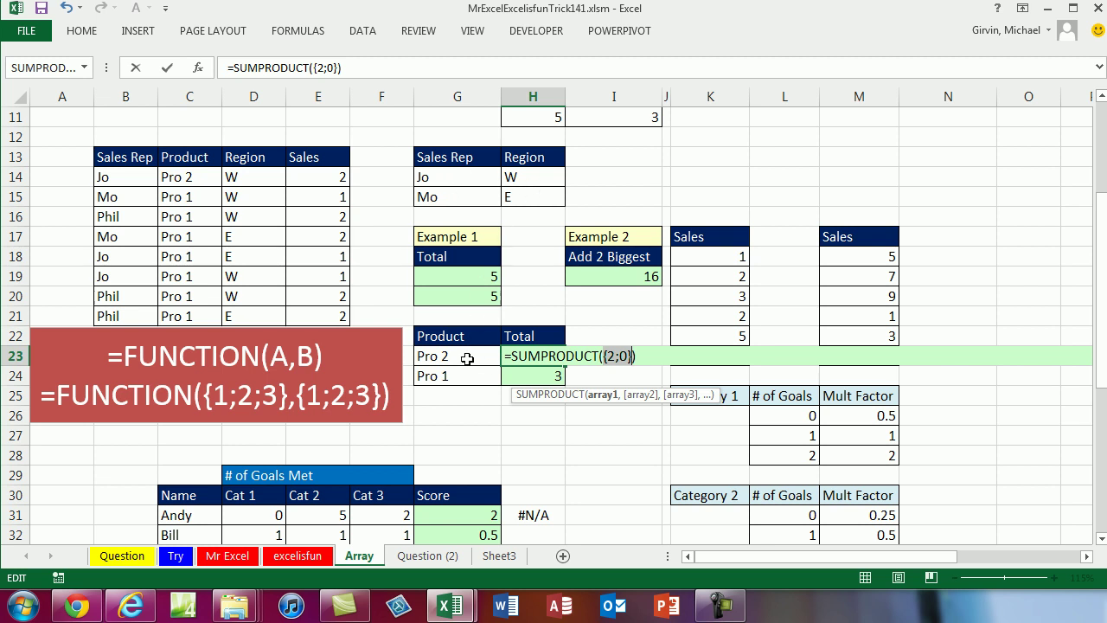
key("Escape")
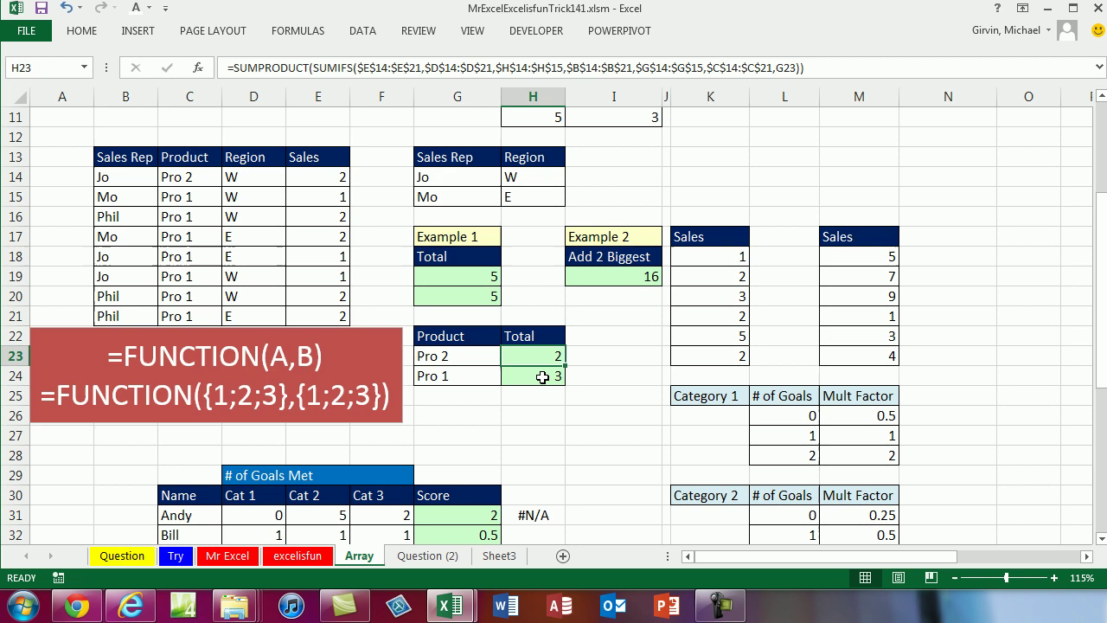
double_click(542, 374)
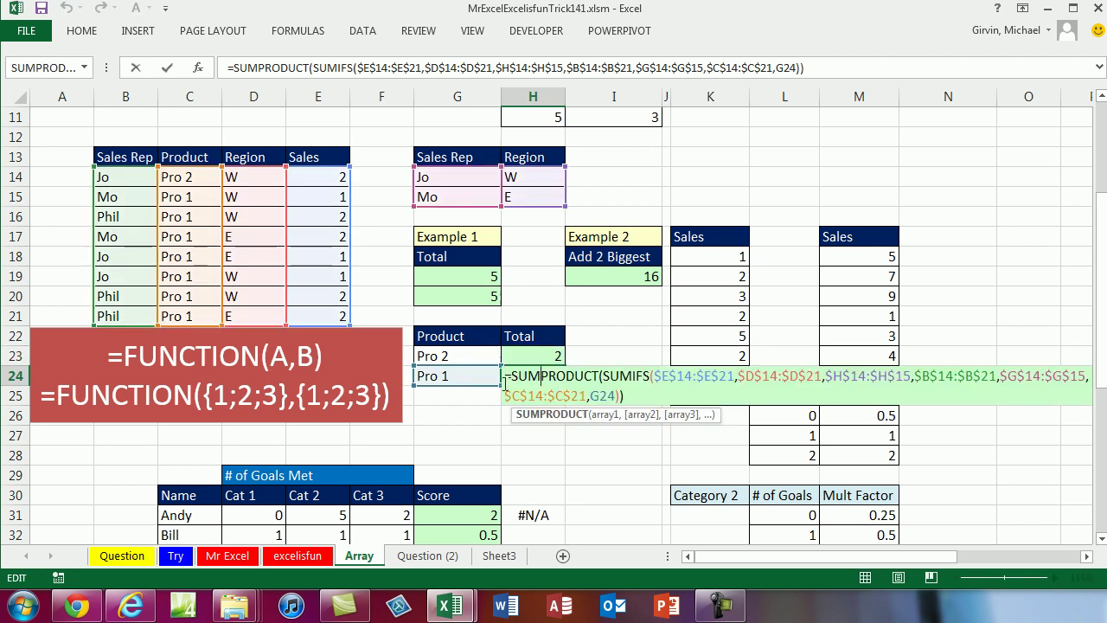
key("Escape")
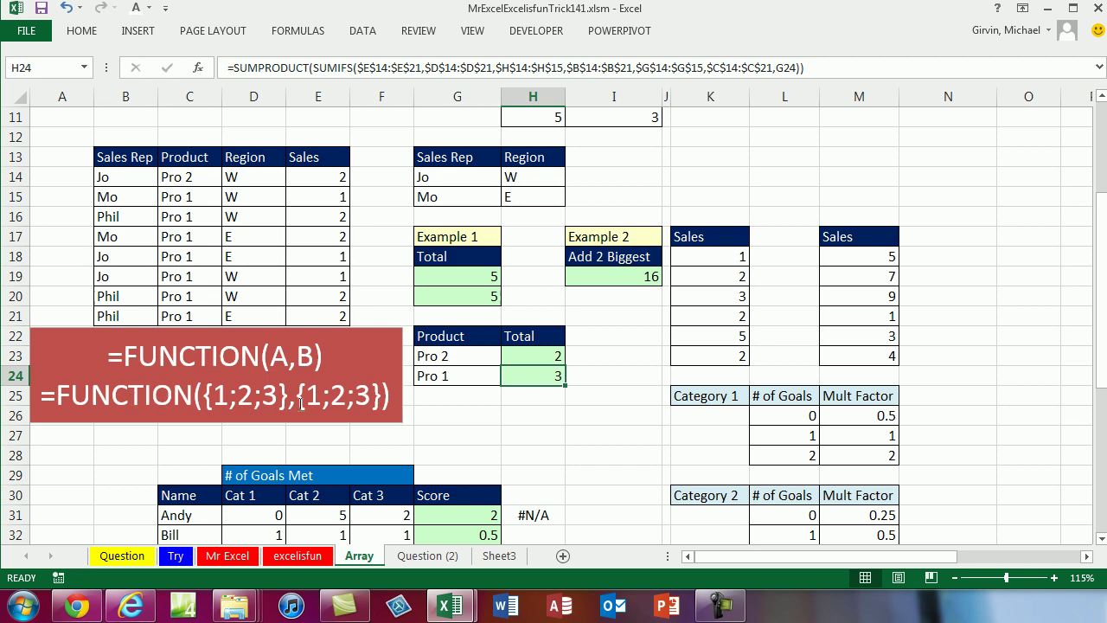
left_click(243, 396)
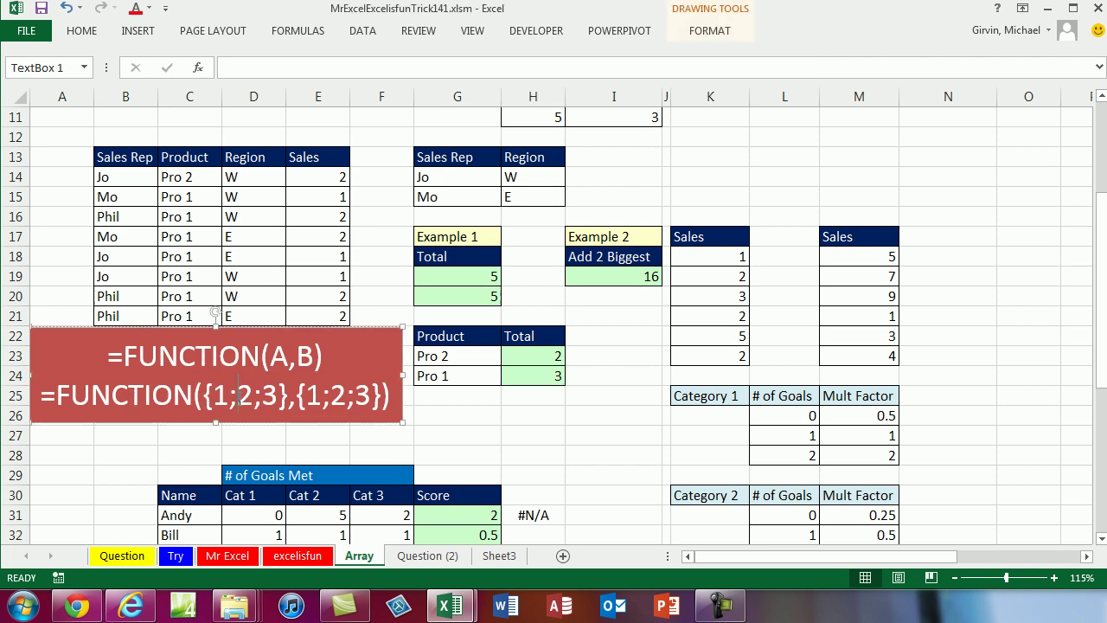
- Inspect the I19 formula that adds the two biggest sales, checking LARGE's two-range array argument and its k array {1,2}
double_click(611, 277)
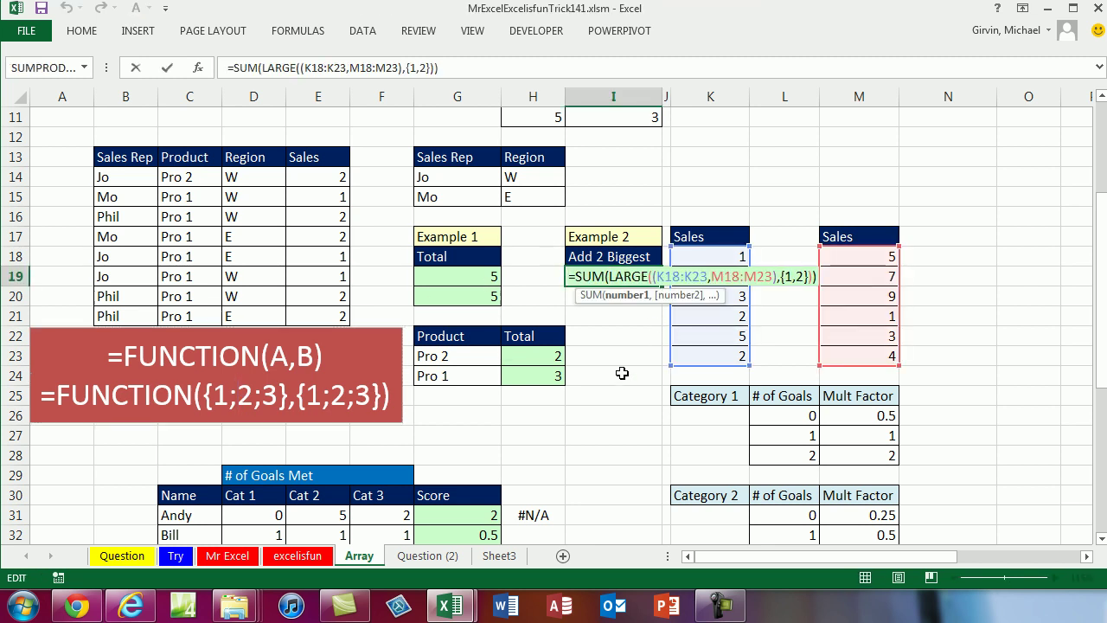
left_click(652, 277)
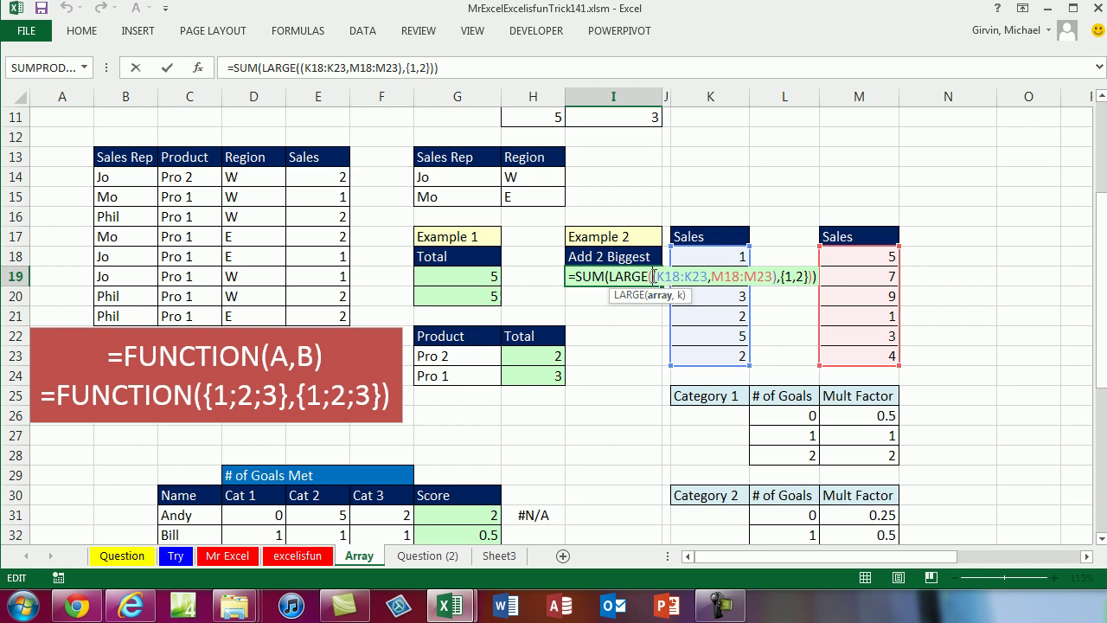
left_click_drag(654, 276, 773, 279)
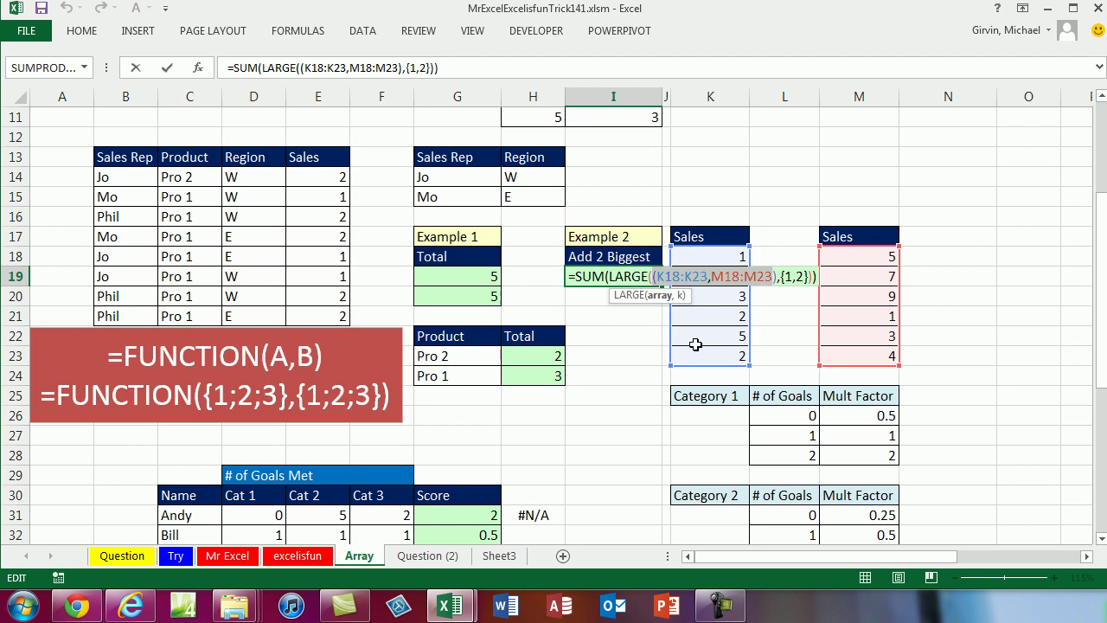
left_click(790, 277)
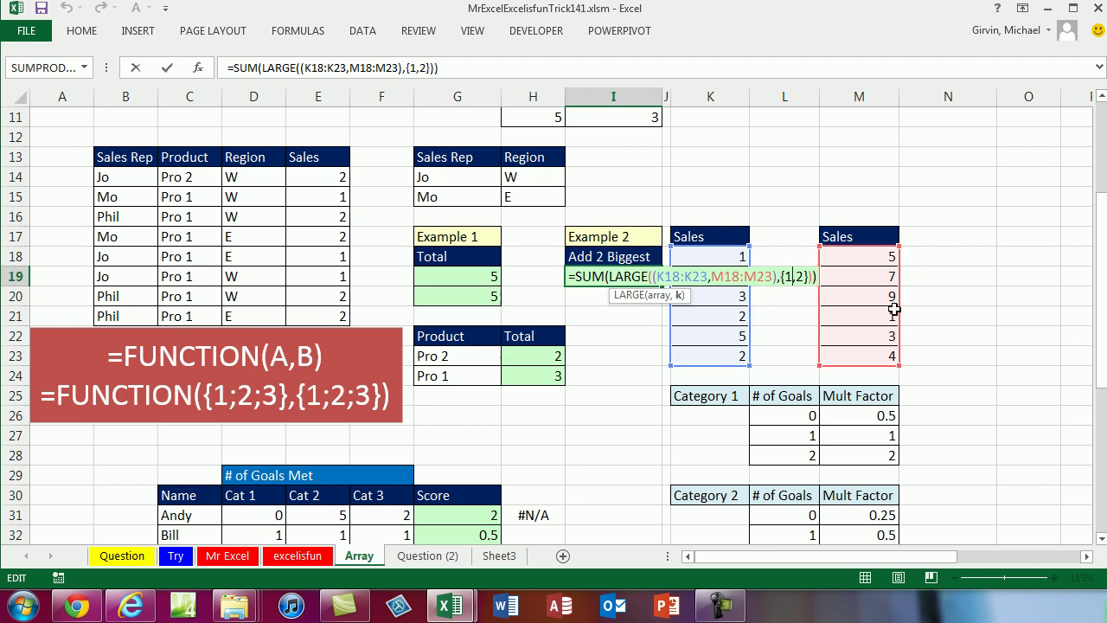
- Evaluate the LARGE part of the I19 formula in place and restore the original formula
left_click(608, 275)
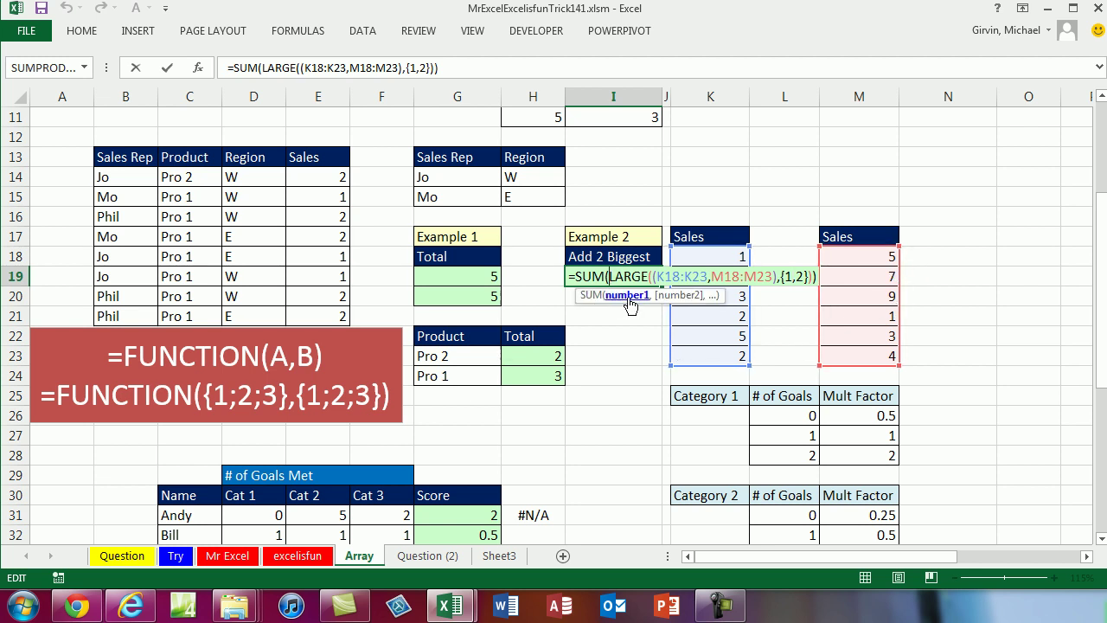
left_click(628, 298)
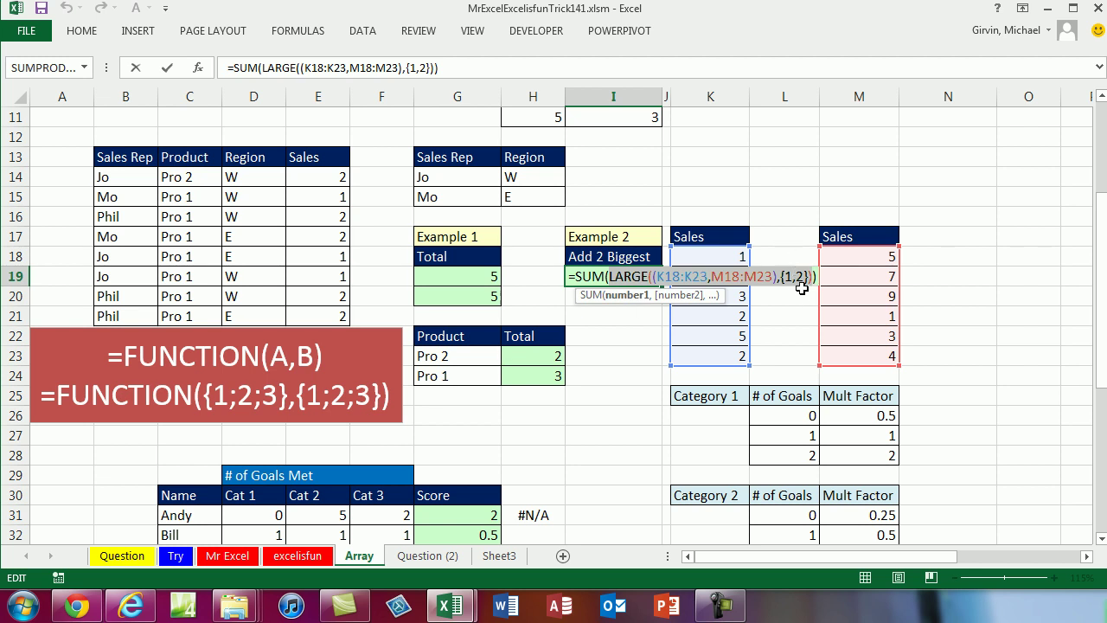
key("F9")
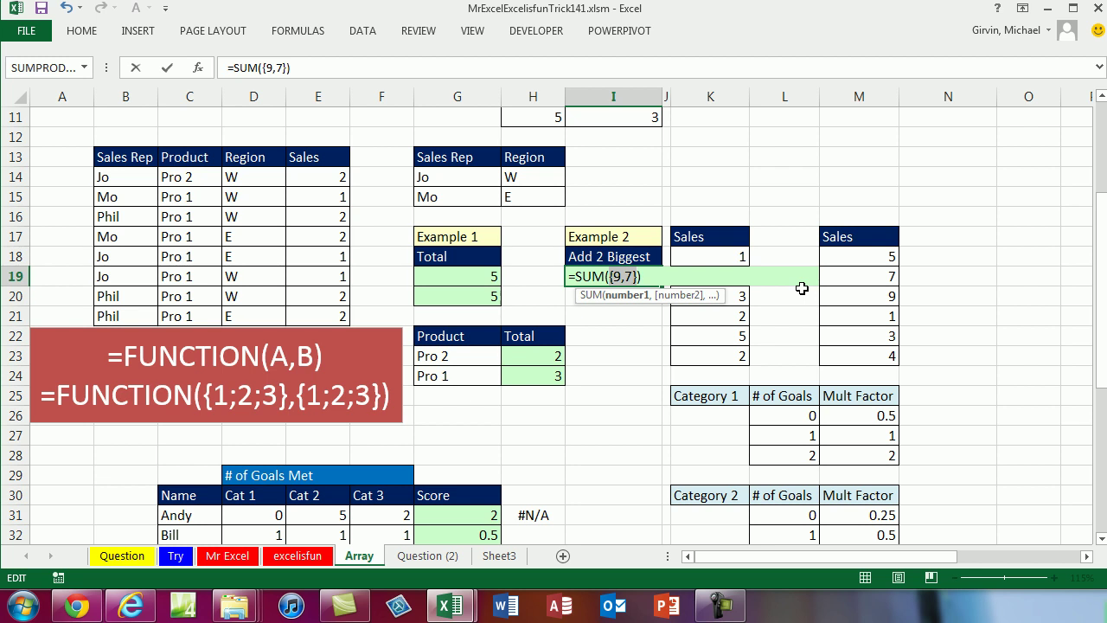
key("ctrl+z")
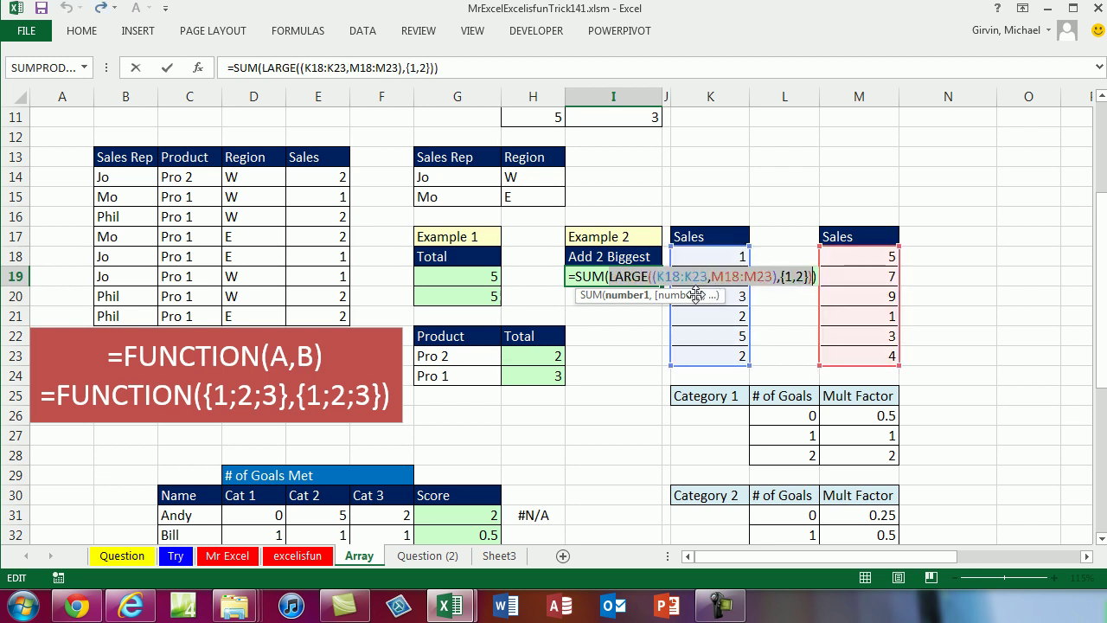
- Highlight the combined ranges K18:K23 and M18:M23 in LARGE's array argument, and leave the I19 formula as it is
left_click(650, 276)
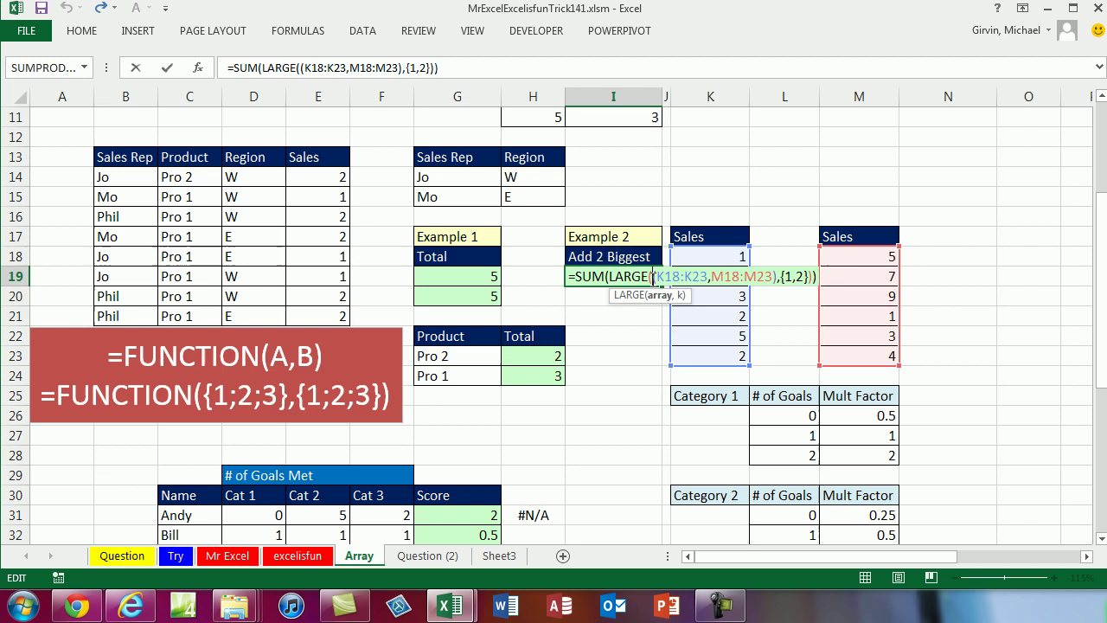
left_click_drag(653, 276, 779, 276)
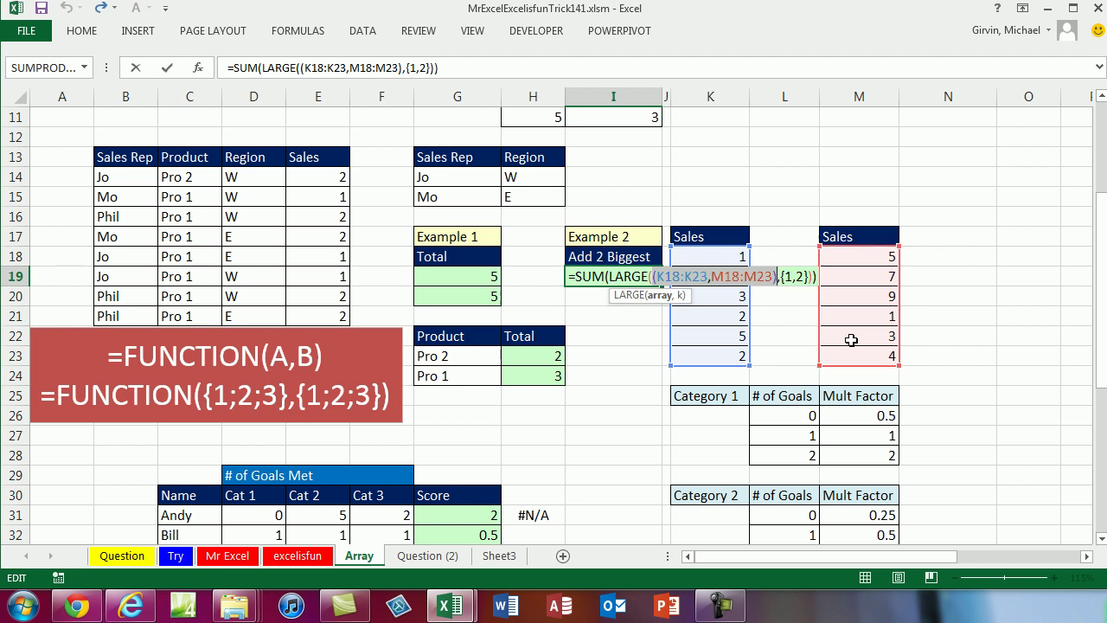
key("ctrl+Return")
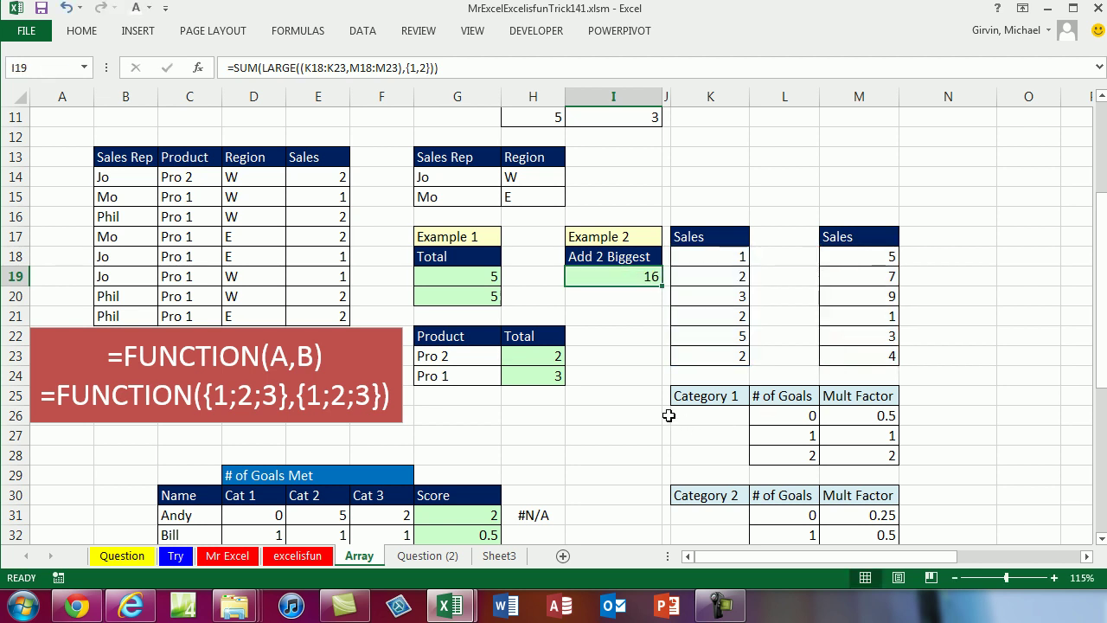
- Examine the H31 LOOKUP formula with D31:F31 and the three category tables as arguments, and re-enter it as an array formula
left_click(614, 435)
scroll(618, 433, "down", 1)
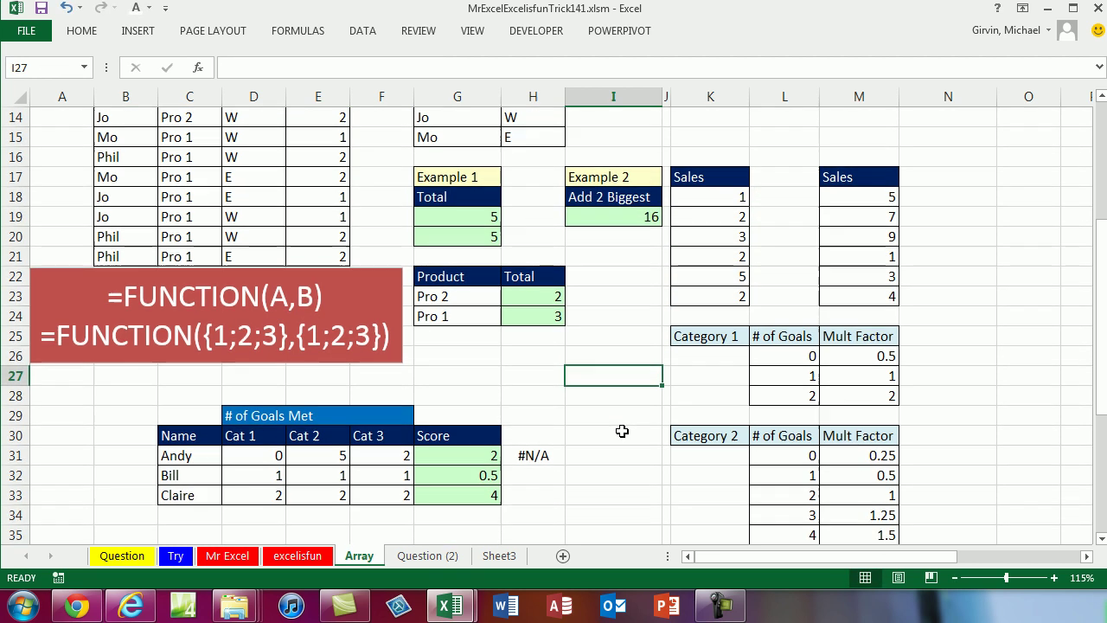
scroll(614, 396, "down", 2)
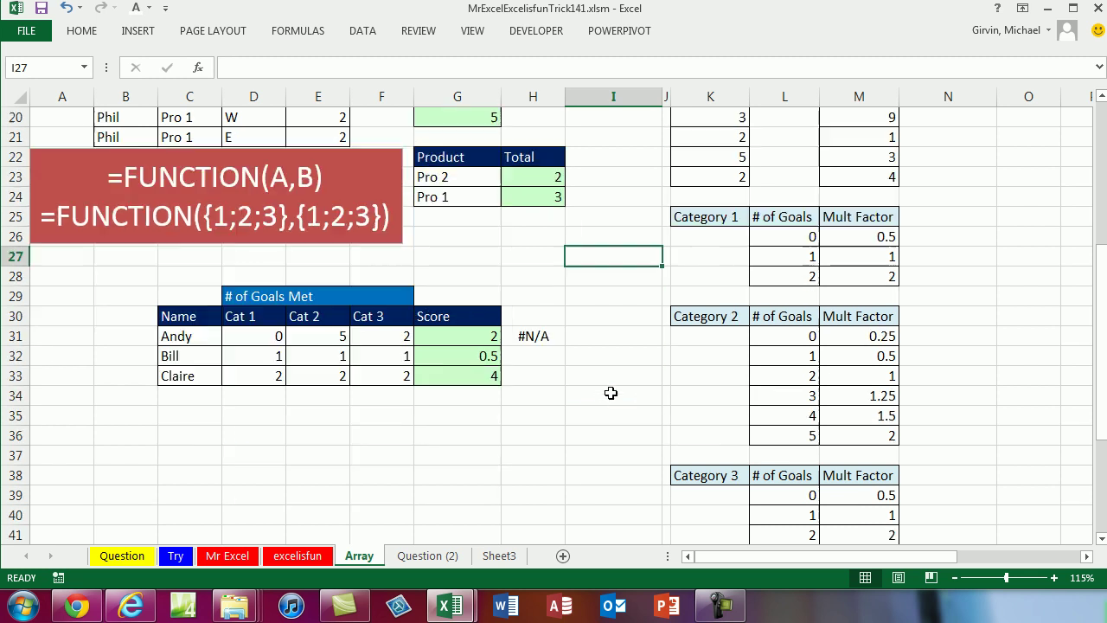
double_click(545, 337)
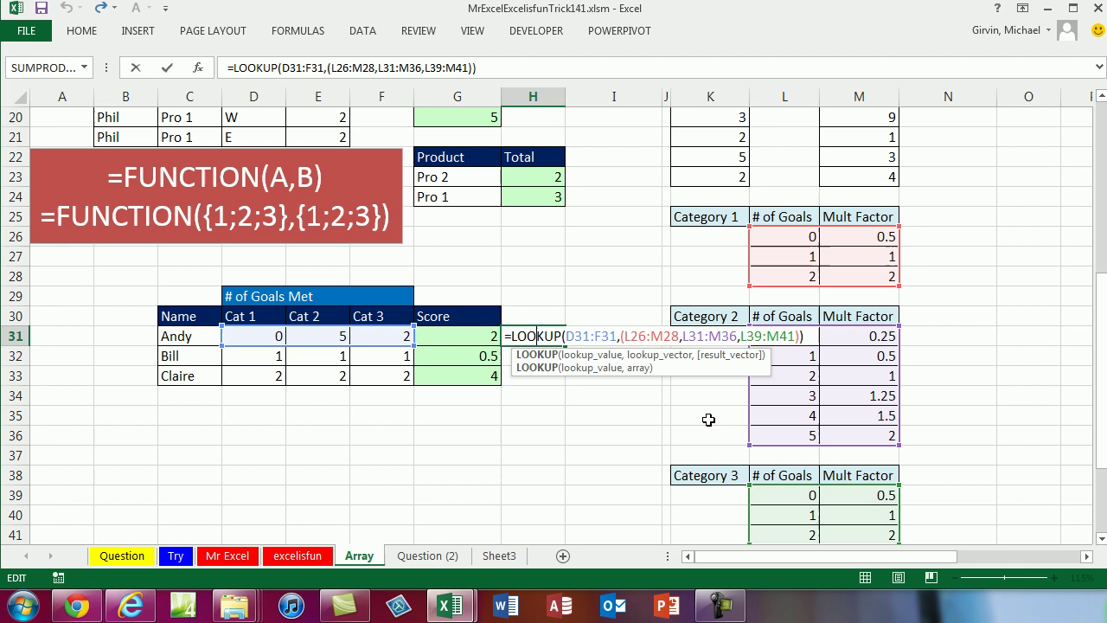
key("ctrl+shift+Return")
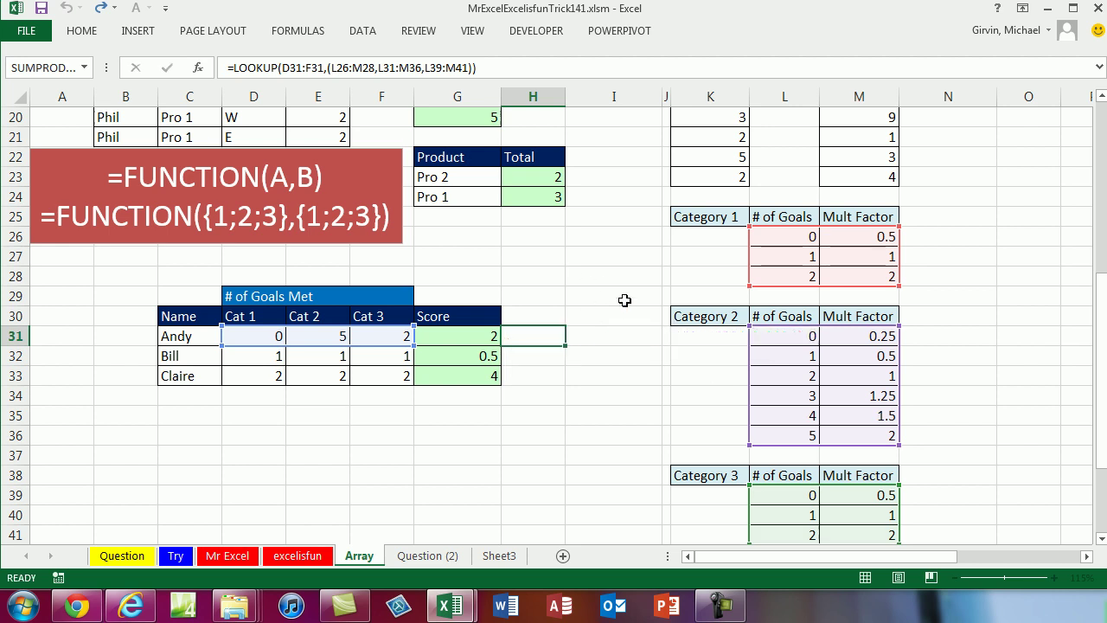